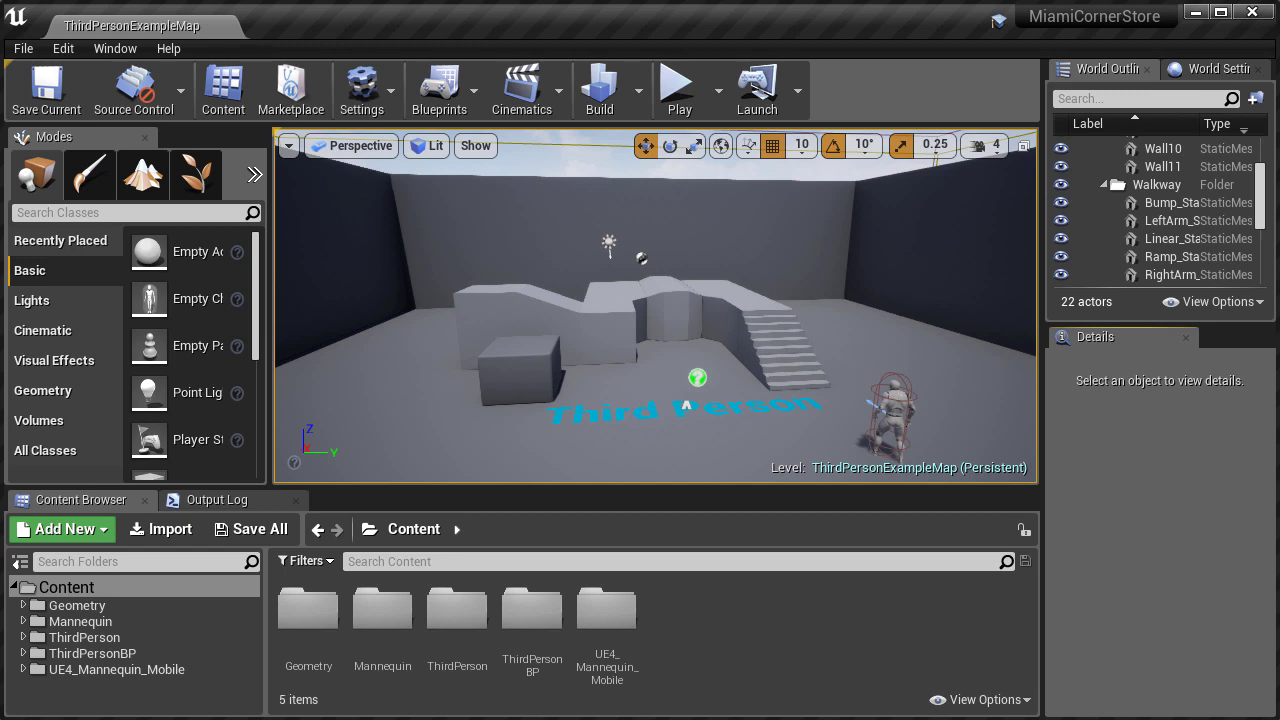
# - Create a new level from the Default template
pyautogui.click(23, 48)
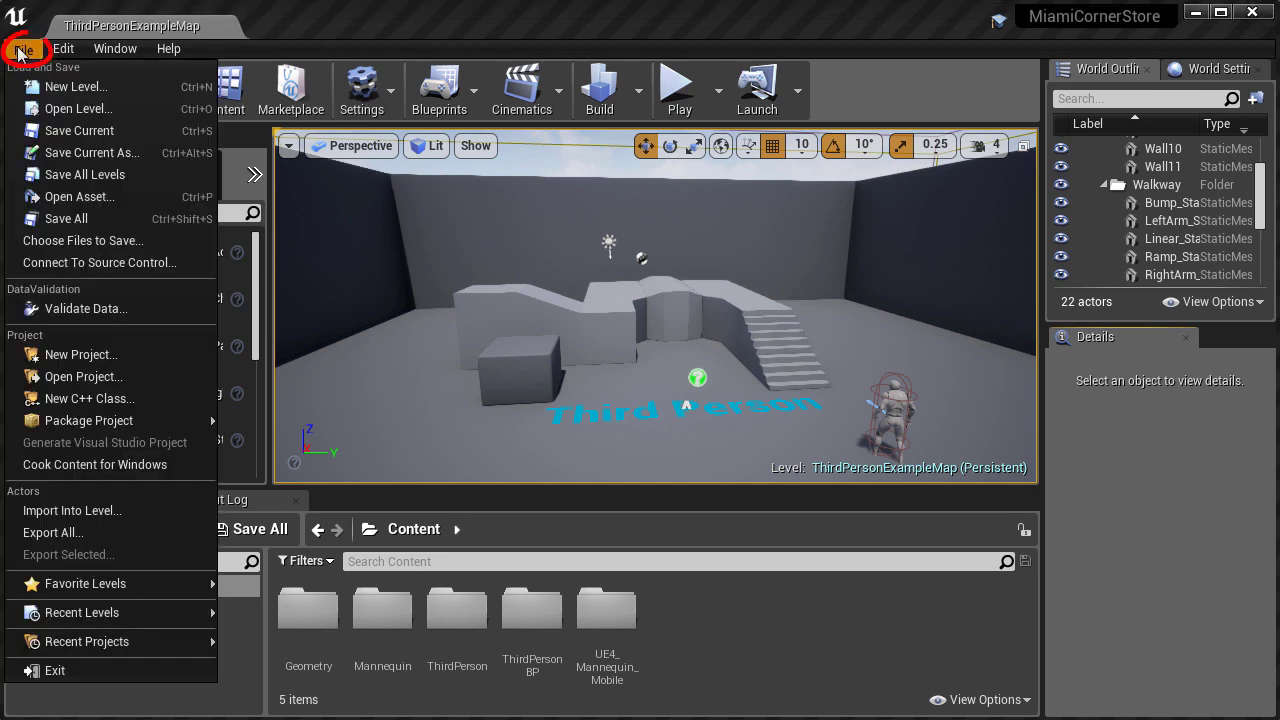
pyautogui.click(60, 87)
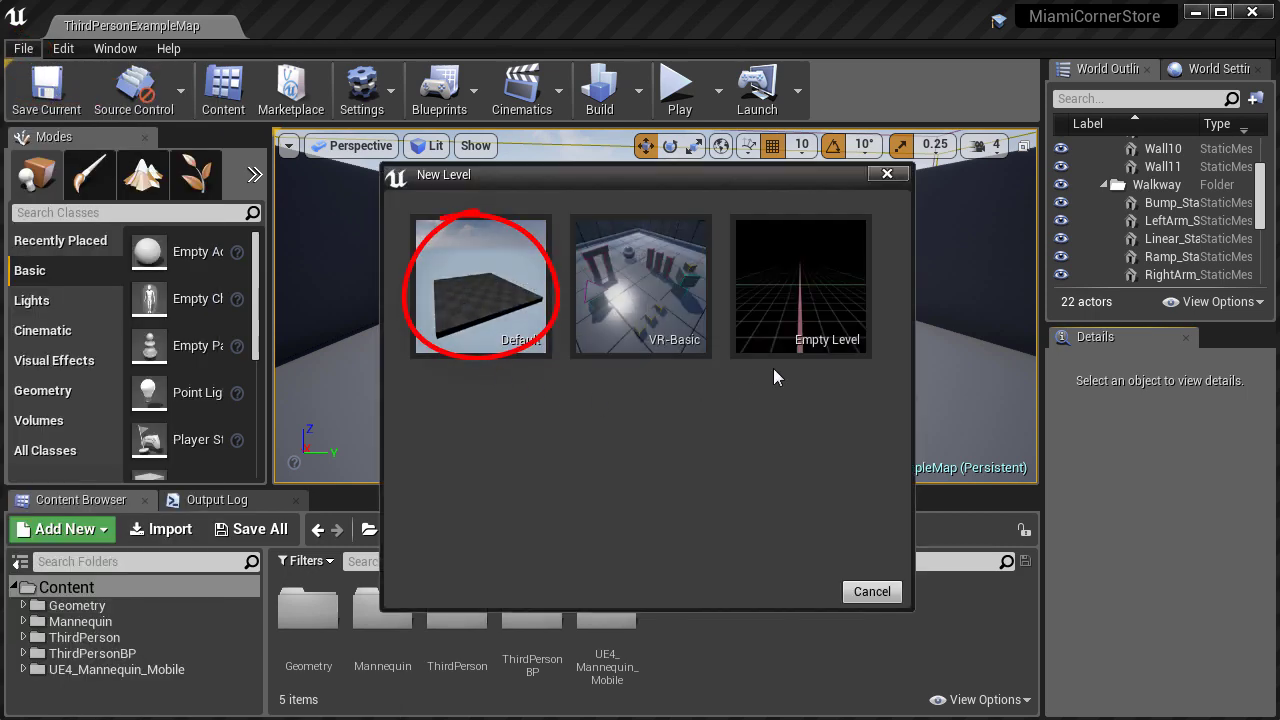
pyautogui.click(445, 302)
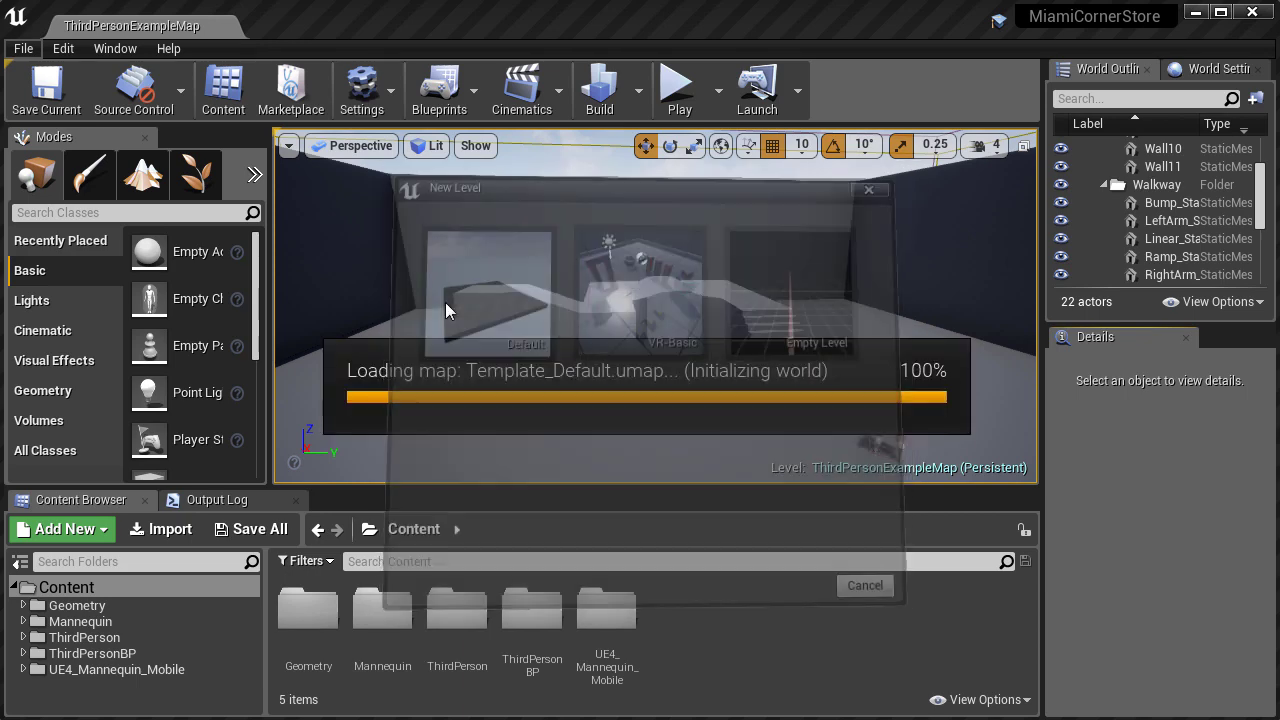
pyautogui.moveTo(445, 302); pyautogui.dragTo(322, 292, button='right')
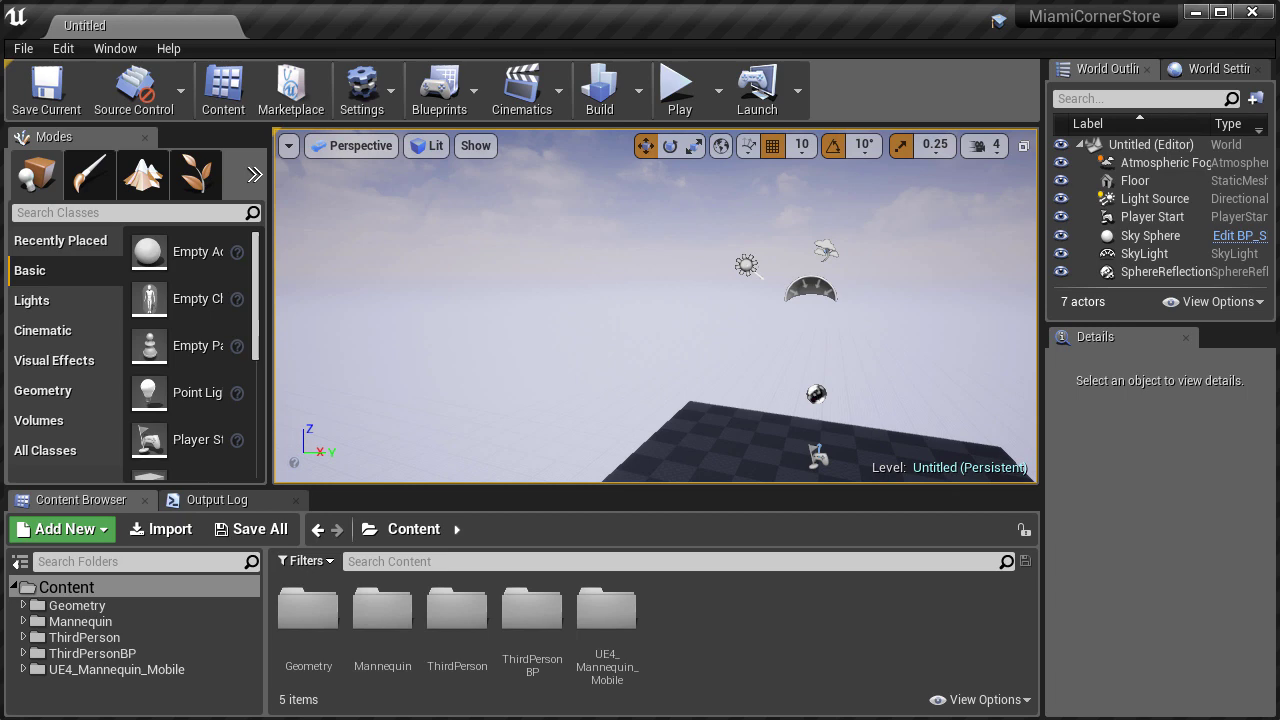
pyautogui.moveTo(591, 229); pyautogui.dragTo(591, 229, button='right')
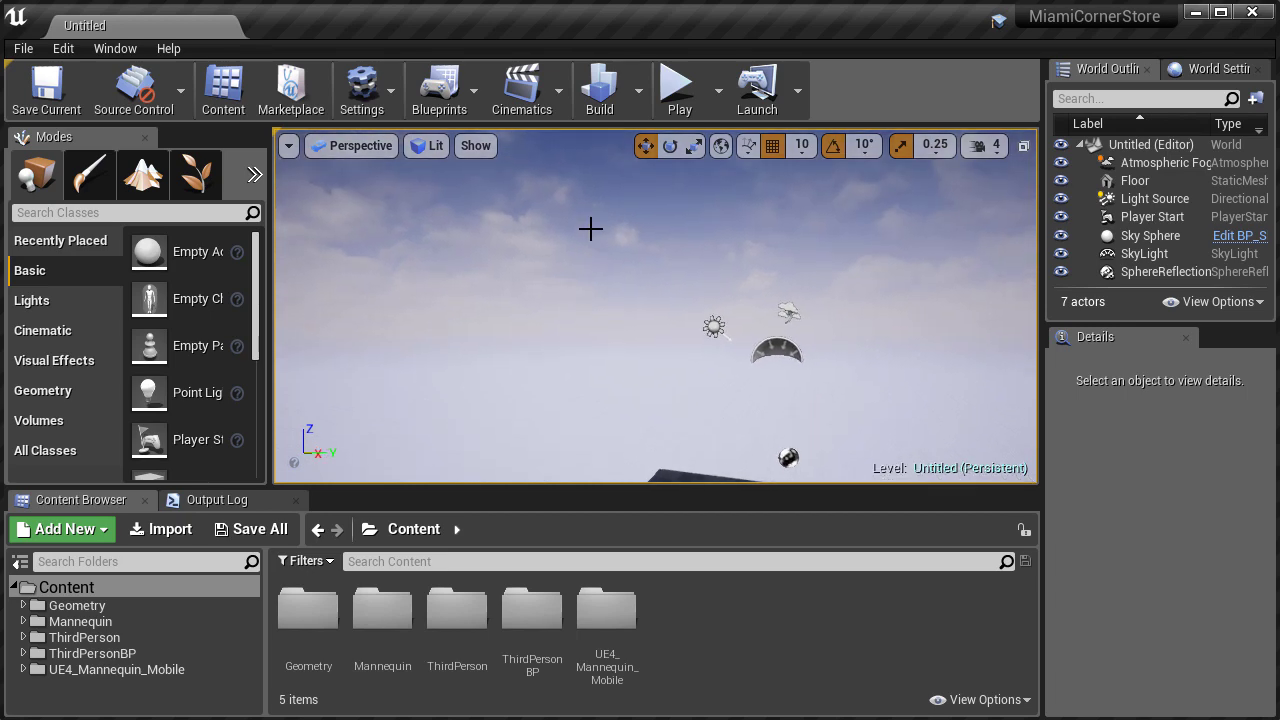
# - Set the SkyLight's mobility to Stationary and select the Light Source
pyautogui.click(547, 245)
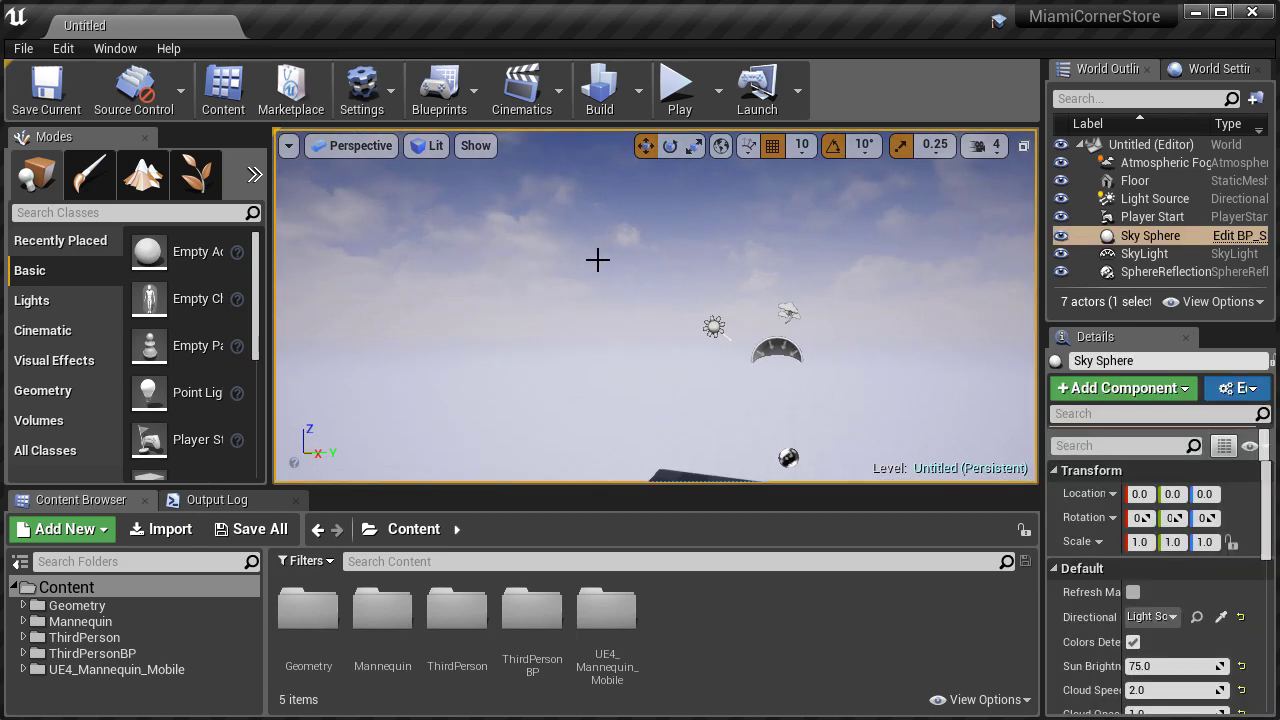
pyautogui.moveTo(679, 388)
pyautogui.mouseDown(button='right')
pyautogui.moveTo(679, 418)
pyautogui.moveTo(686, 392)
pyautogui.mouseUp(button='right')
pyautogui.press('s')
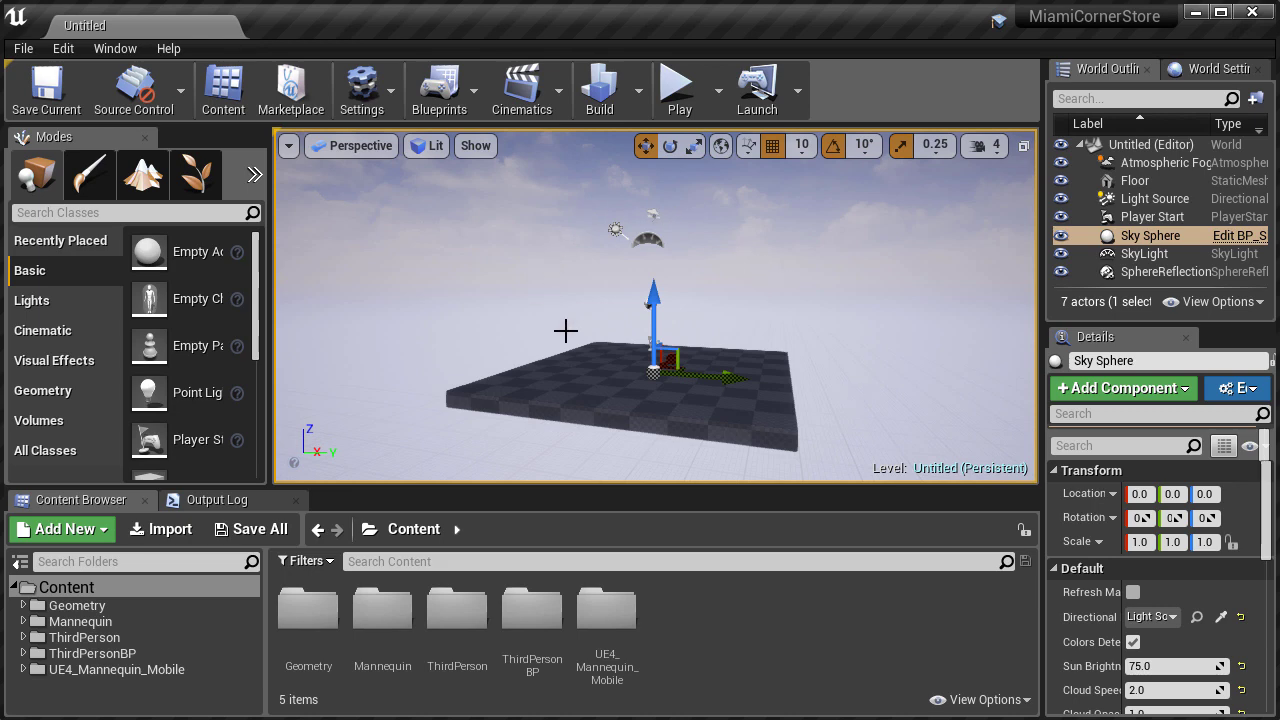
pyautogui.moveTo(611, 306); pyautogui.dragTo(604, 356, button='right')
pyautogui.click(630, 312)
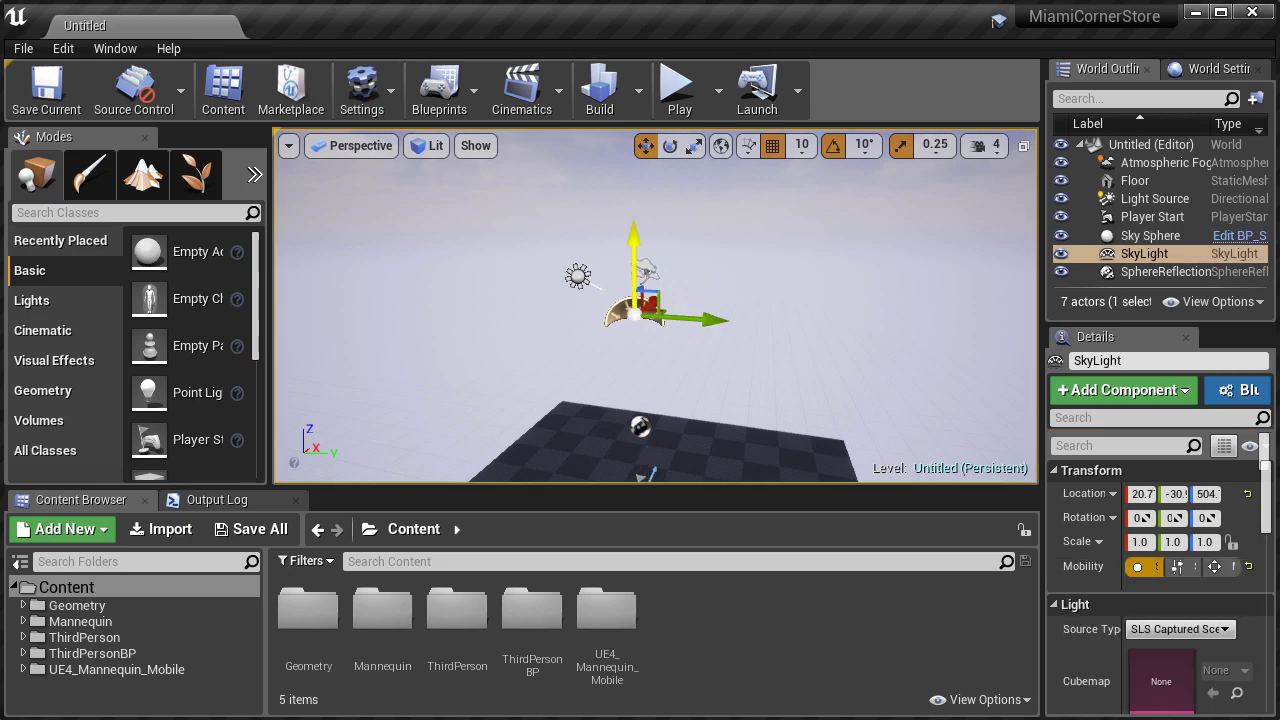
pyautogui.moveTo(1045, 532); pyautogui.dragTo(950, 538)
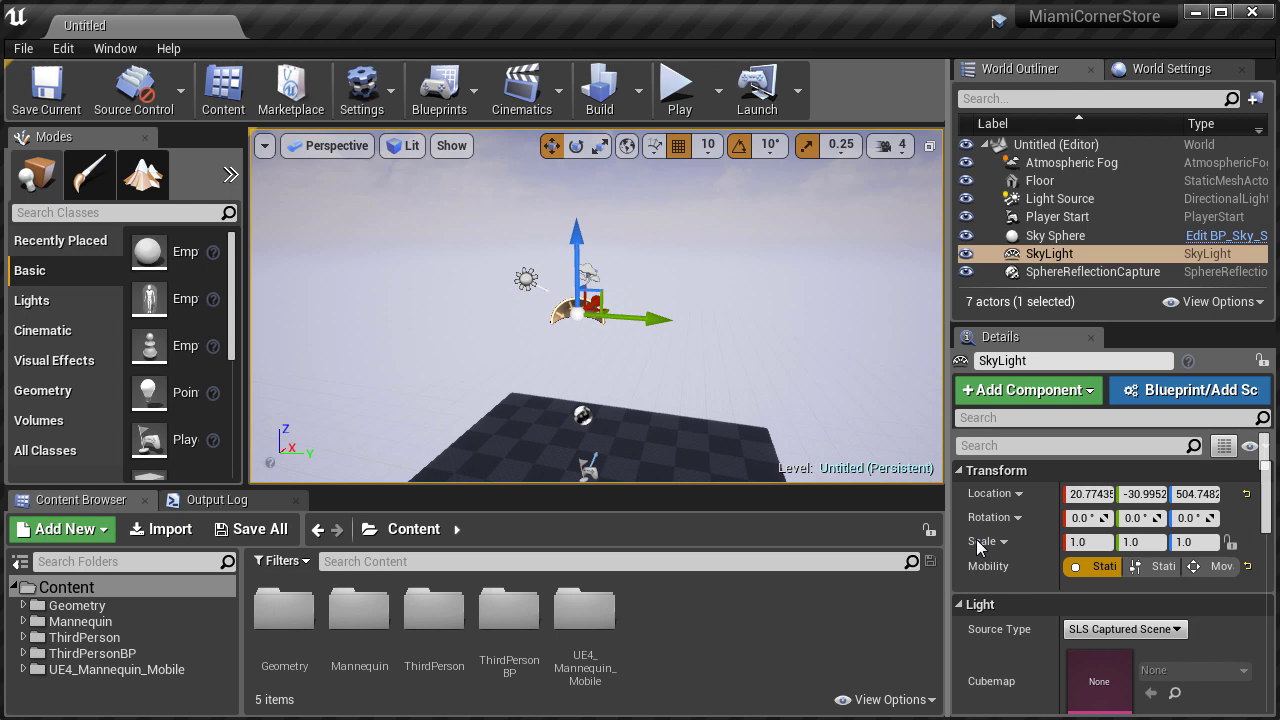
pyautogui.click(1161, 568)
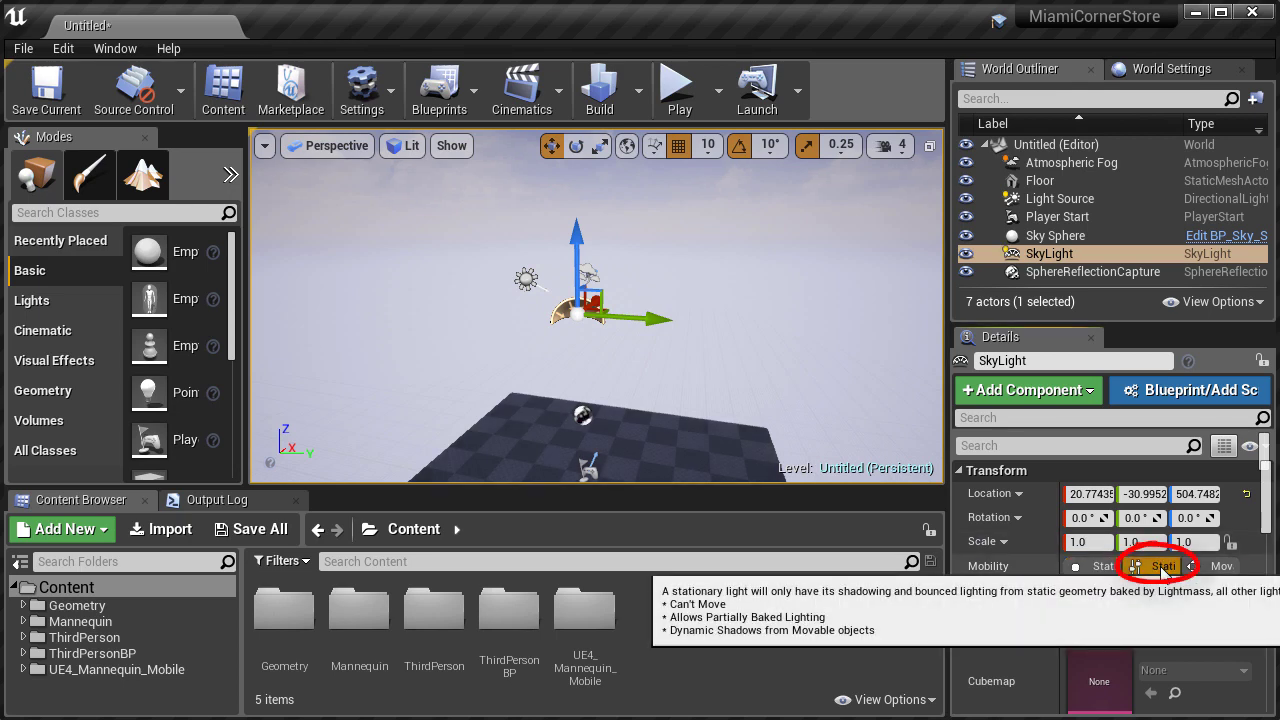
pyautogui.click(526, 278)
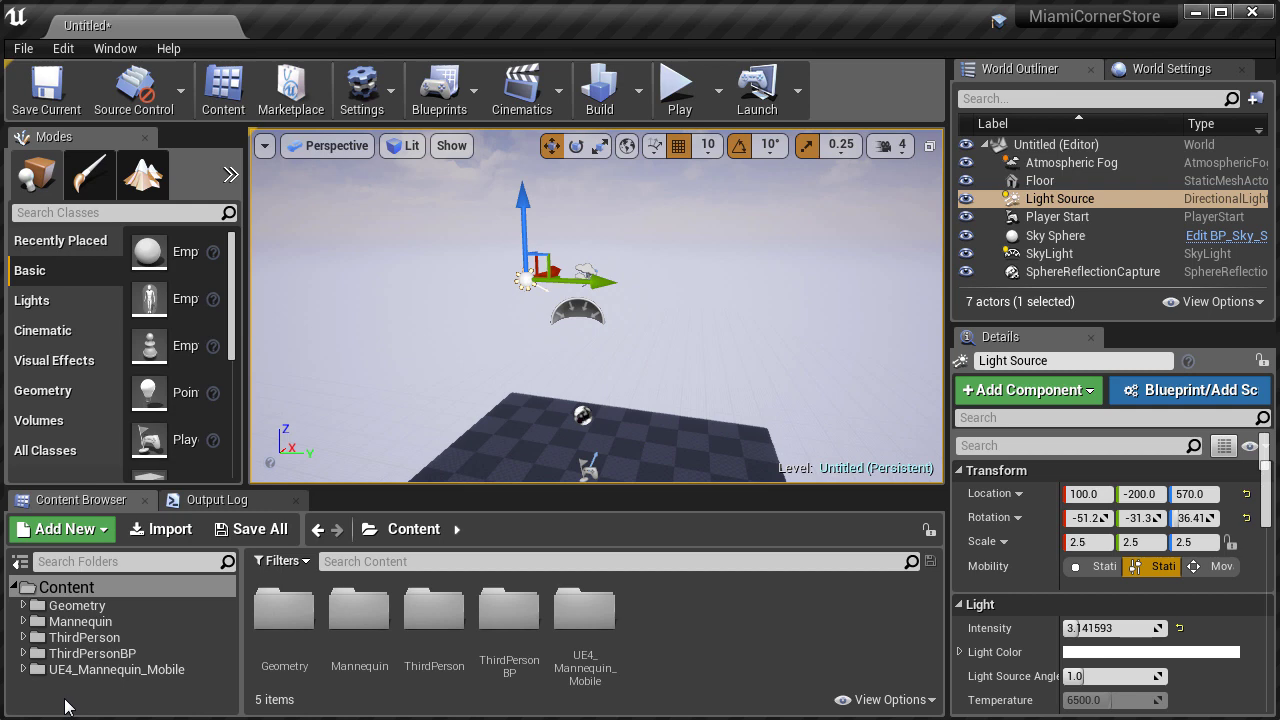
# - Create a folder named WoLDCornerStore inside the Content folder
pyautogui.click(72, 591)
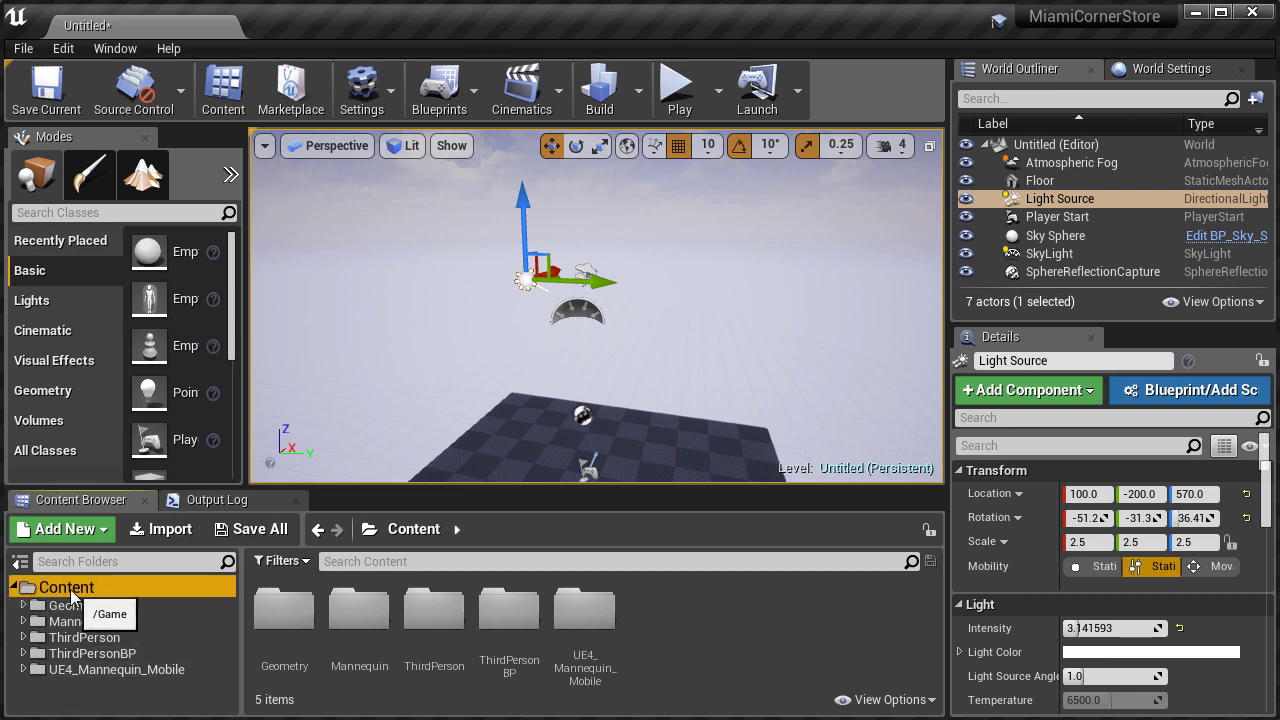
pyautogui.rightClick(72, 592)
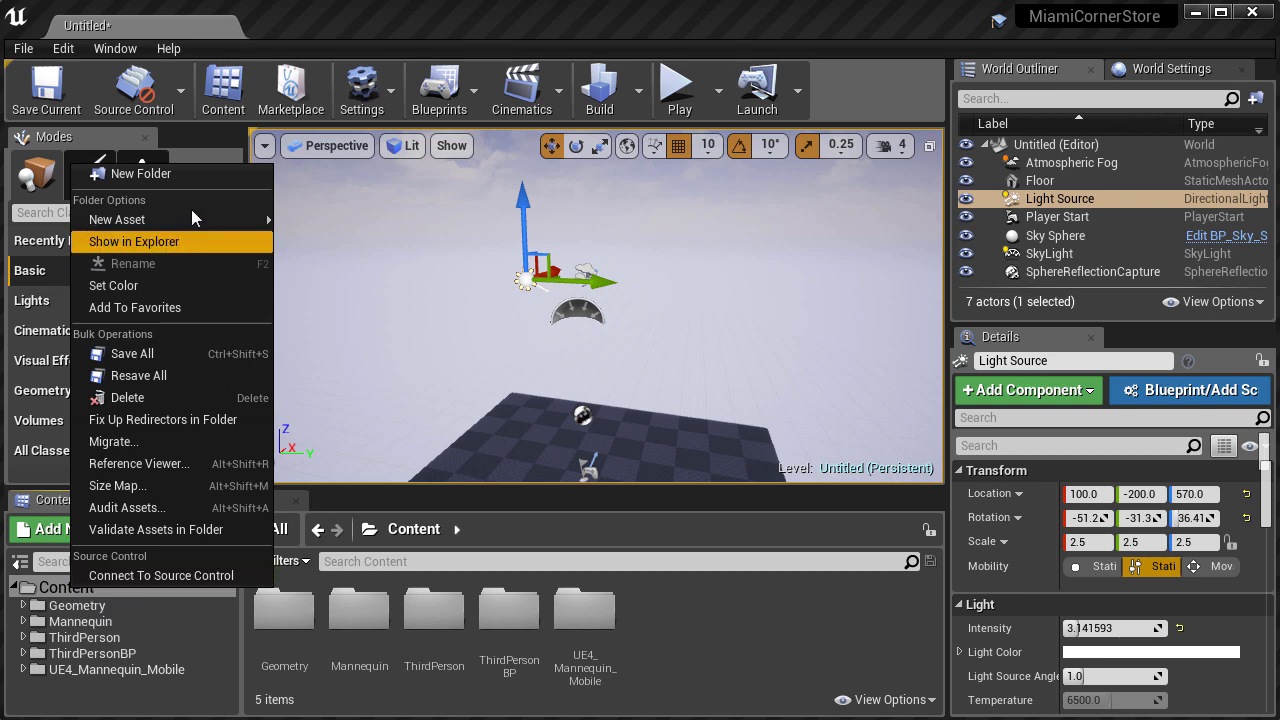
pyautogui.click(173, 176)
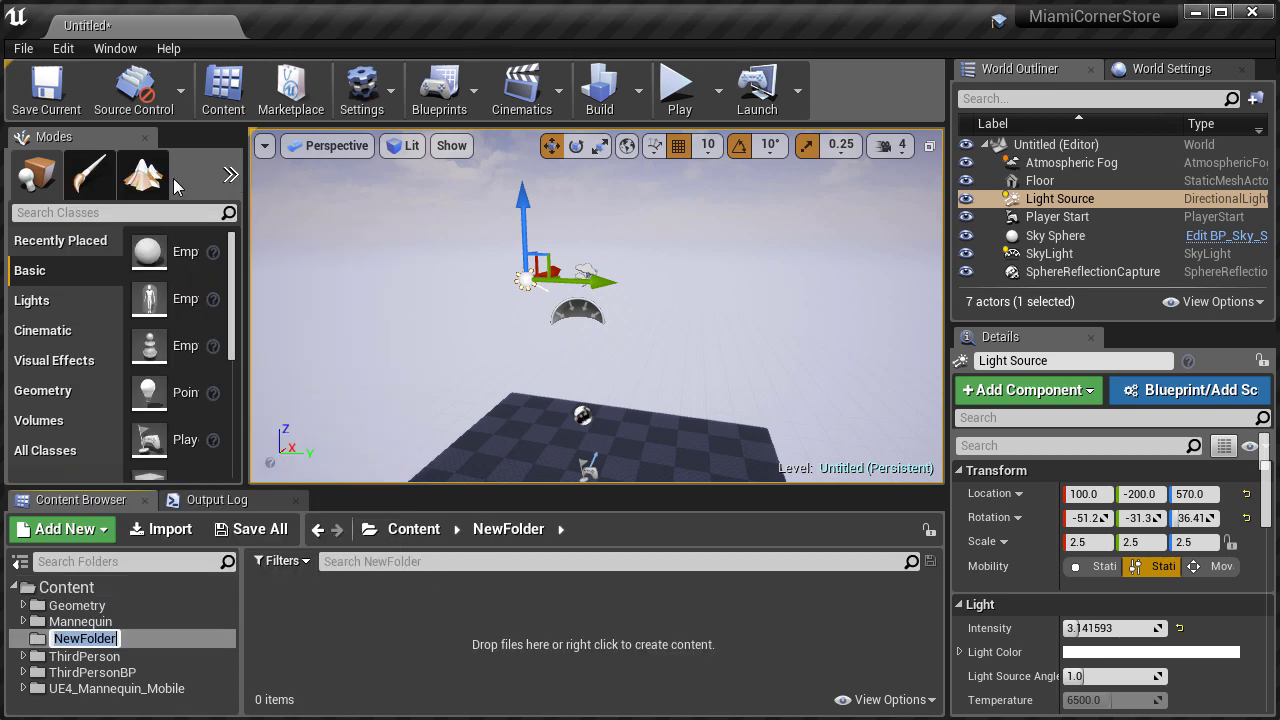
pyautogui.write('WoLD')
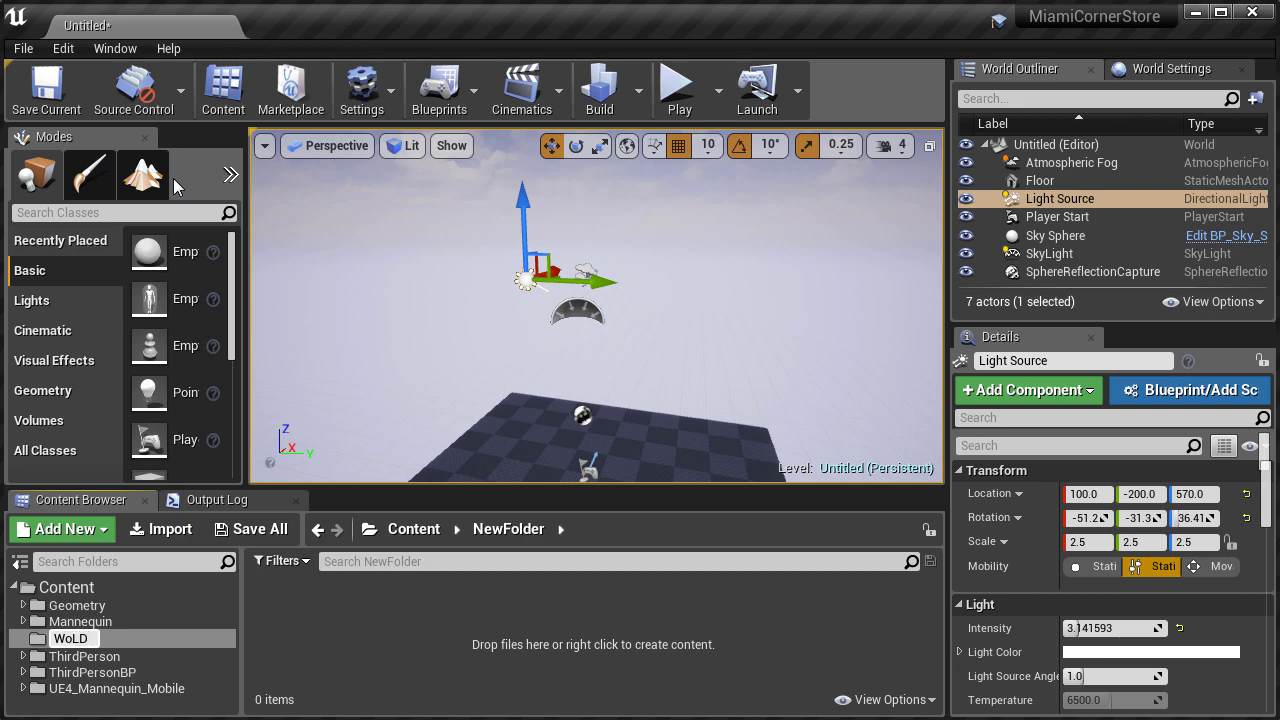
pyautogui.write('CornerStore')
pyautogui.press('Return')
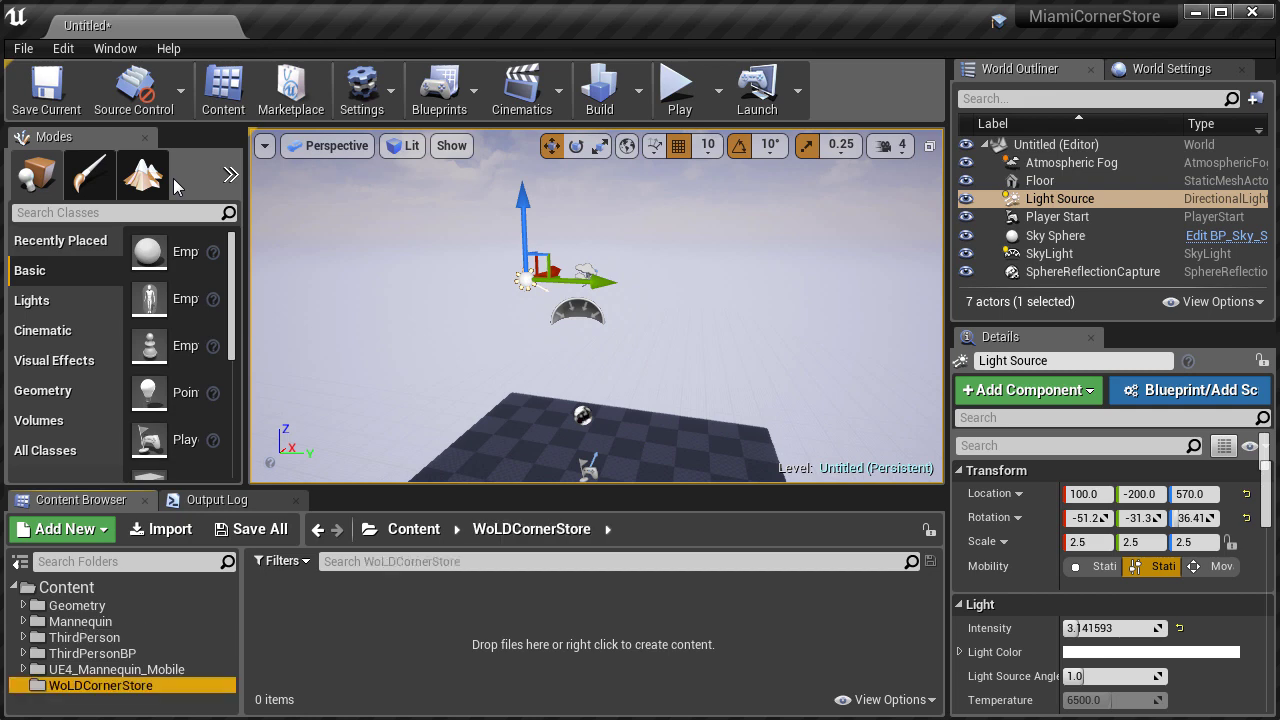
# - Add a subfolder named Maps inside WoLDCornerStore
pyautogui.rightClick(92, 690)
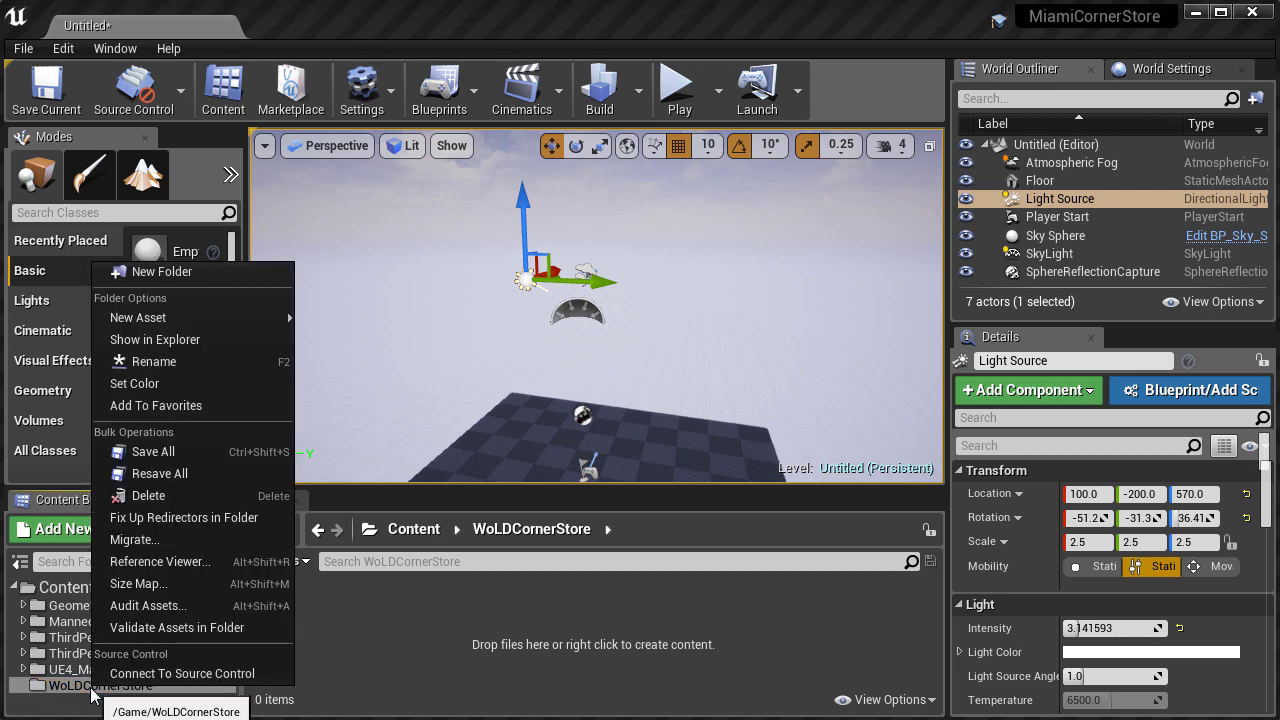
pyautogui.click(201, 268)
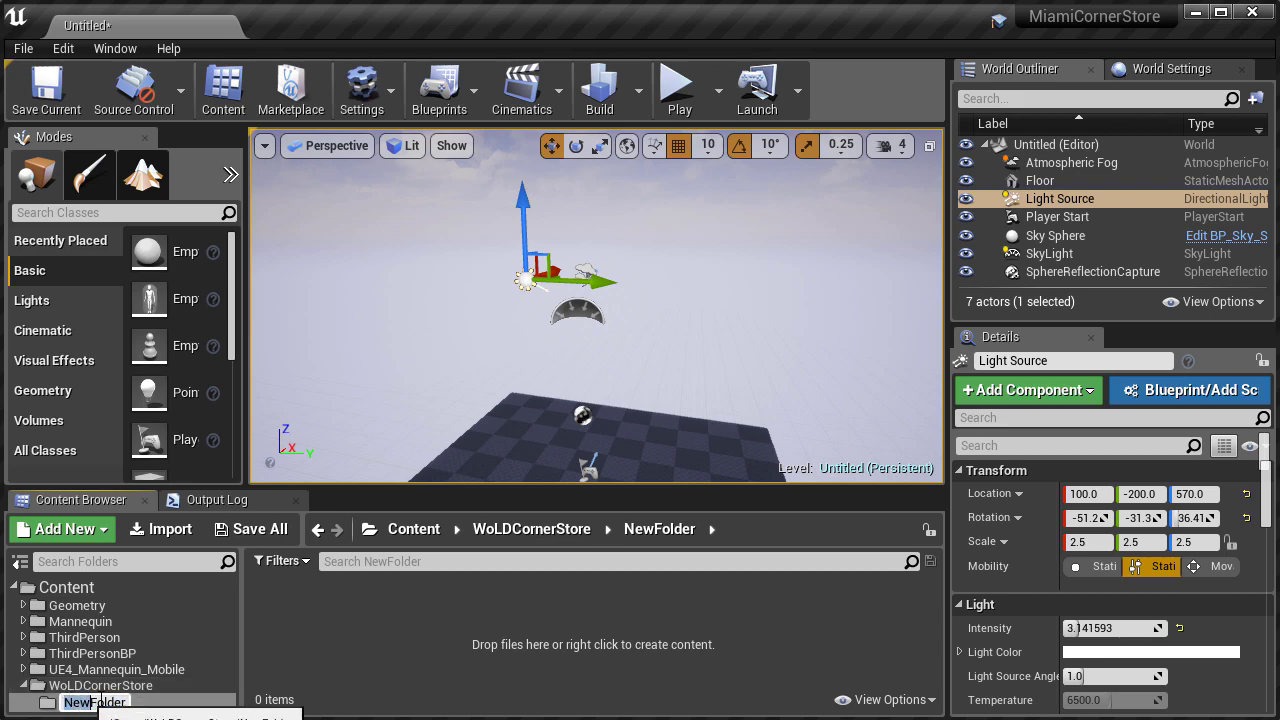
pyautogui.write('Maps')
pyautogui.press('Return')
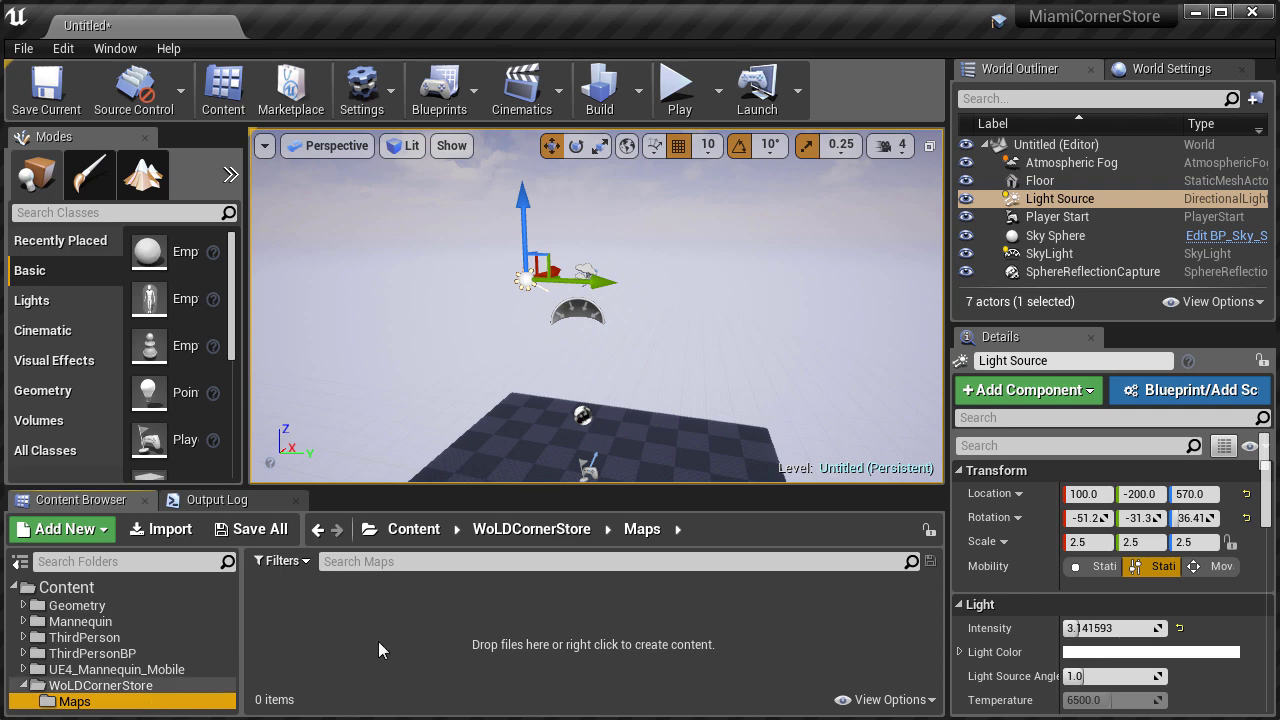
# - Save the level as MiamiCornerStore01-BSP in the WoLDCornerStore/Maps folder
pyautogui.moveTo(560, 380); pyautogui.dragTo(495, 410, button='right')
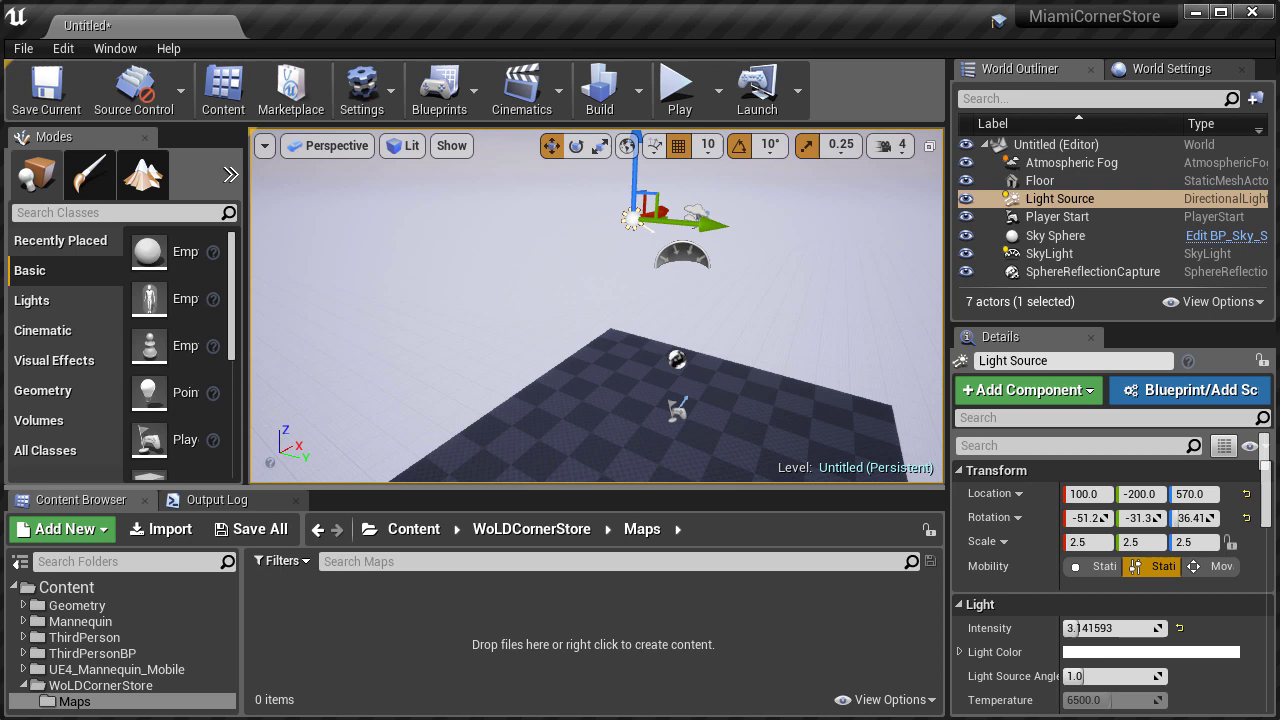
pyautogui.click(216, 700)
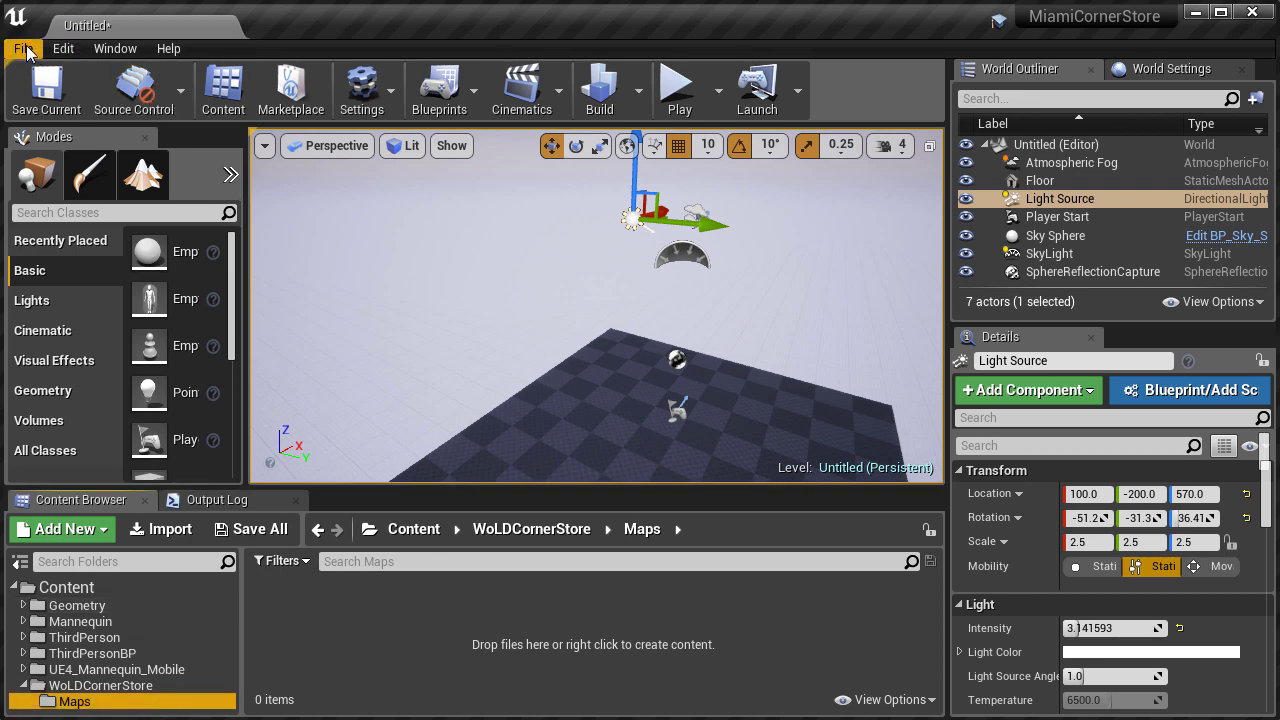
pyautogui.click(22, 48)
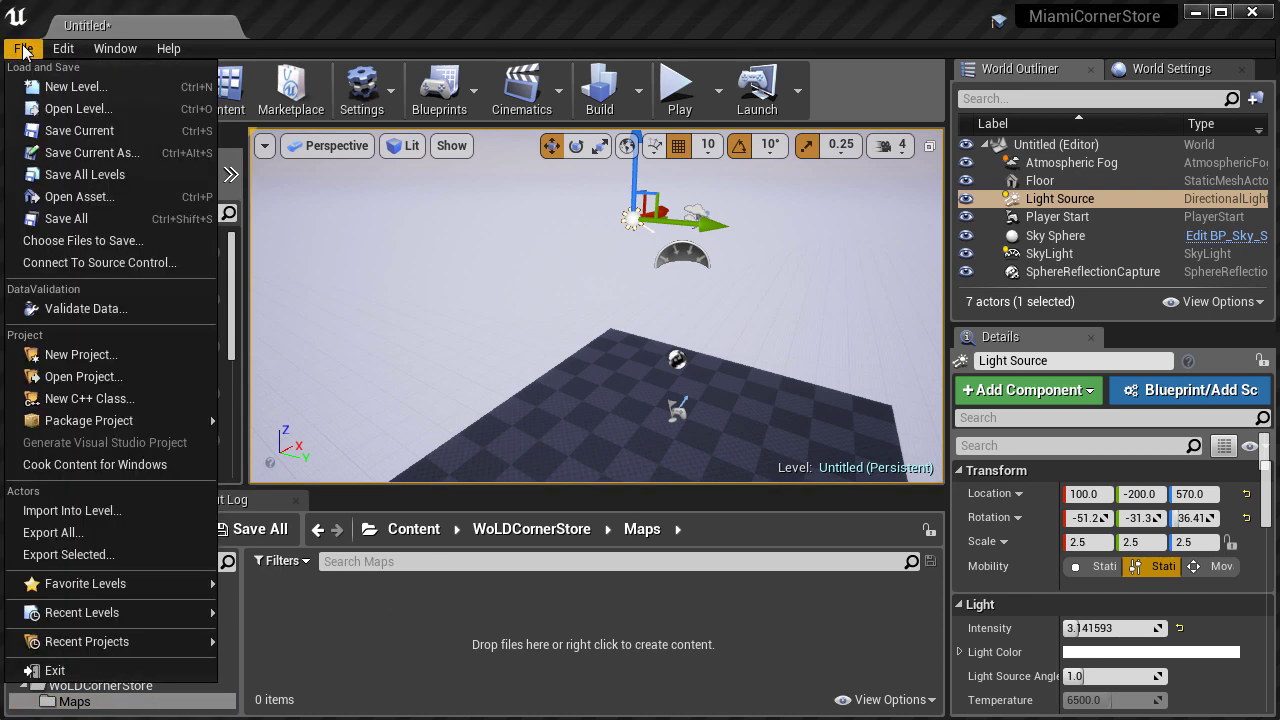
pyautogui.click(127, 155)
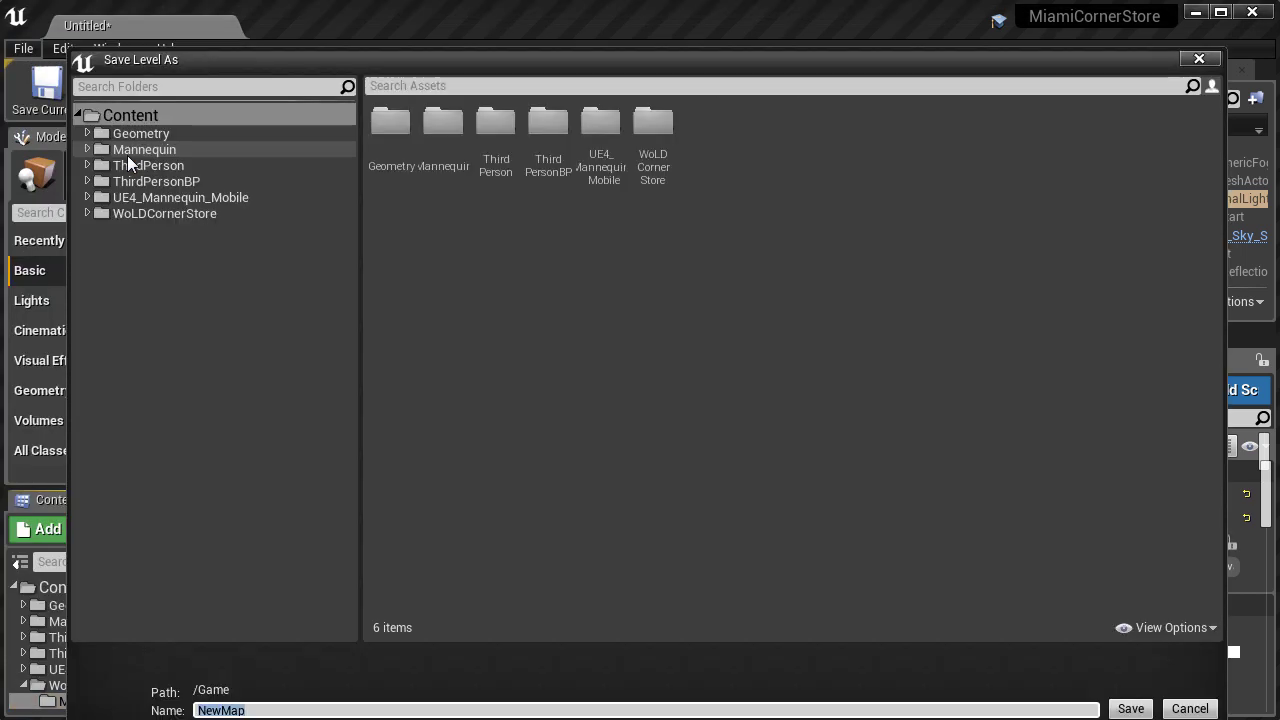
pyautogui.doubleClick(657, 128)
pyautogui.doubleClick(410, 128)
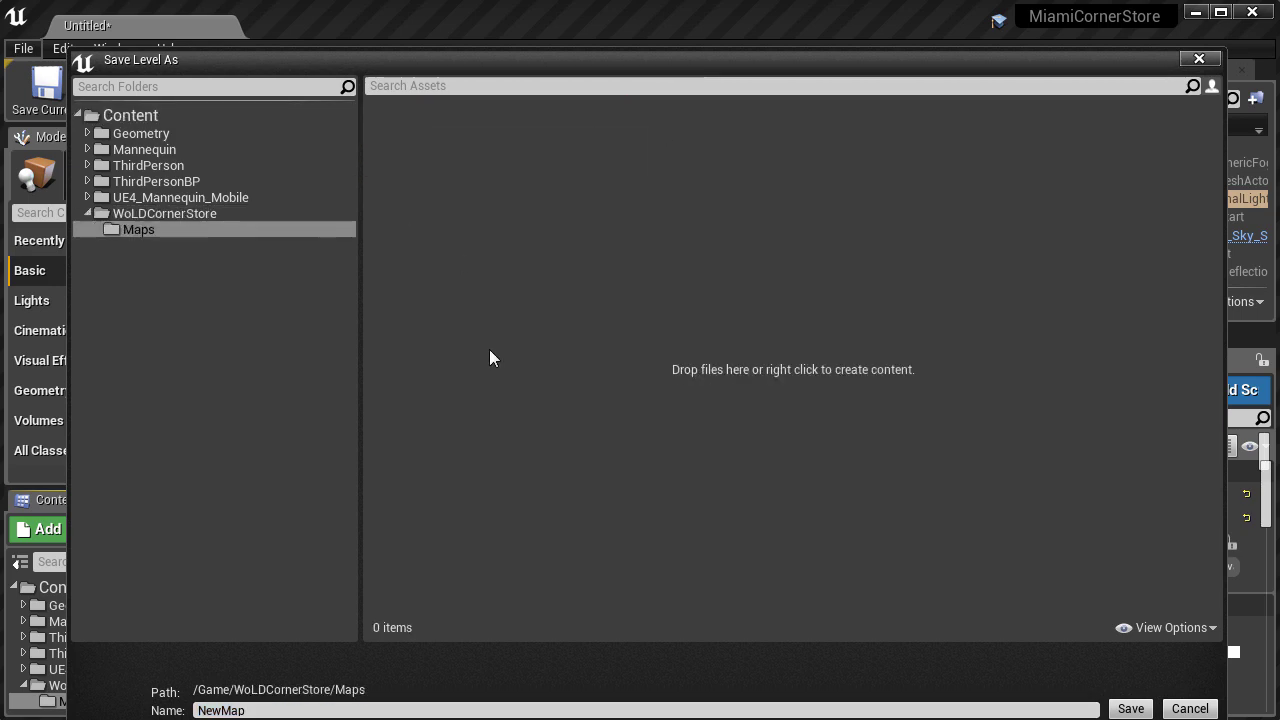
pyautogui.click(345, 708)
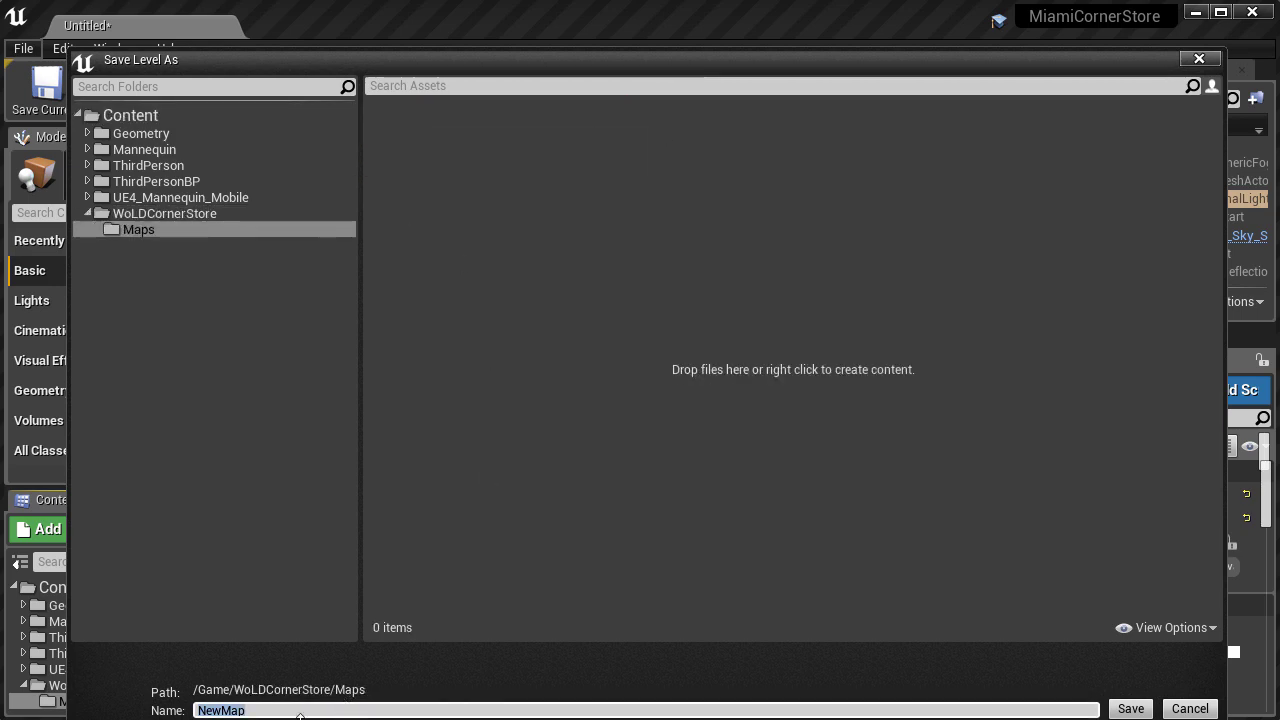
pyautogui.moveTo(312, 718); pyautogui.dragTo(316, 677)
pyautogui.write('Miami')
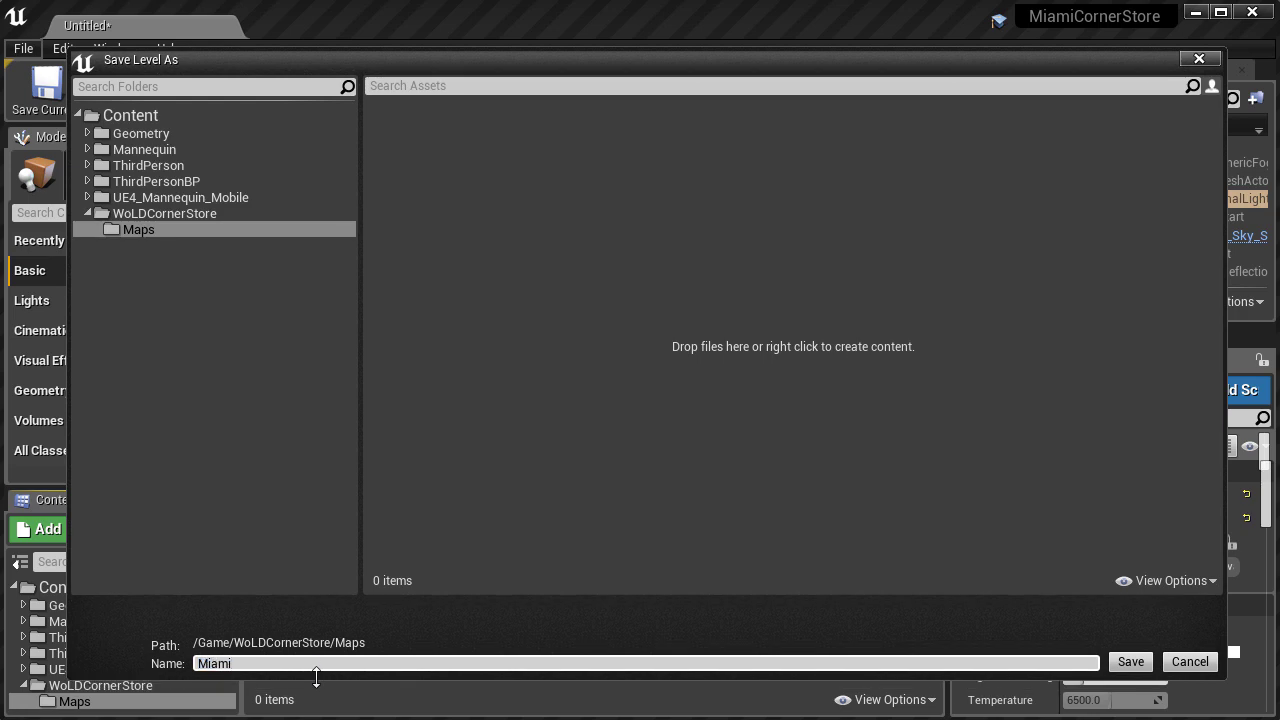
pyautogui.write('Corner')
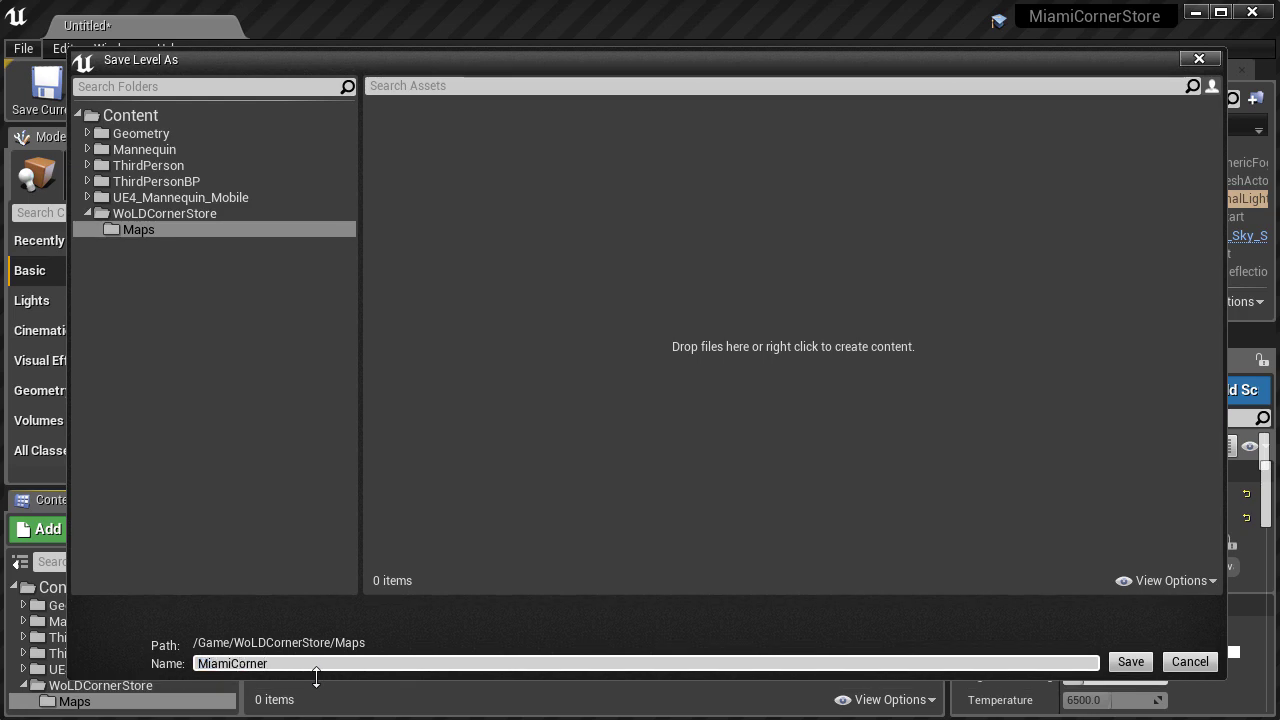
pyautogui.write('Store01-')
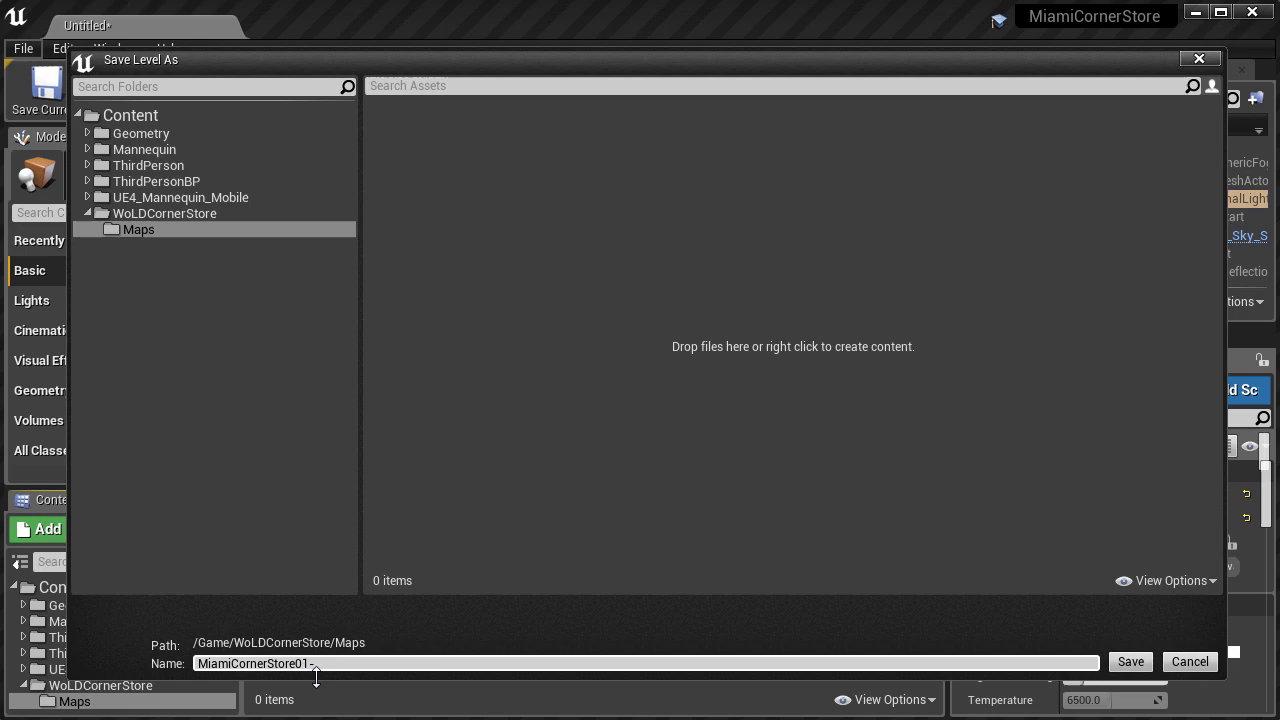
pyautogui.write('BSP')
pyautogui.click(1130, 661)
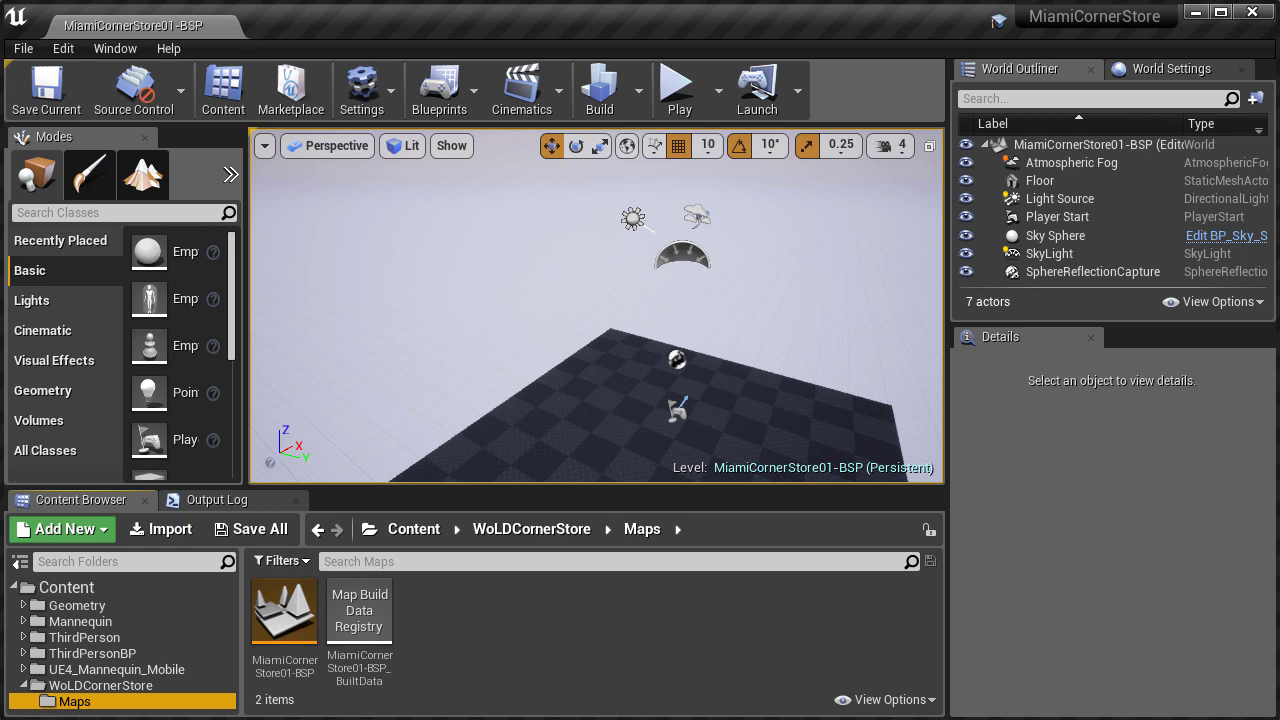
# - Set the position grid snap to 50 and duplicate the floor 1000 units along positive Y, flush with the original
pyautogui.click(834, 414)
pyautogui.press('s')
pyautogui.moveTo(834, 414); pyautogui.dragTo(900, 436, button='right')
pyautogui.press('w')
pyautogui.moveTo(870, 253); pyautogui.dragTo(904, 248, button='right')
pyautogui.press(']')
pyautogui.keyDown('alt'); pyautogui.moveTo(616, 365); pyautogui.dragTo(874, 389); pyautogui.keyUp('alt')
# - Expand the viewport to full screen and duplicate the second floor tile edge to edge along positive Y as a third tile
pyautogui.press('f')
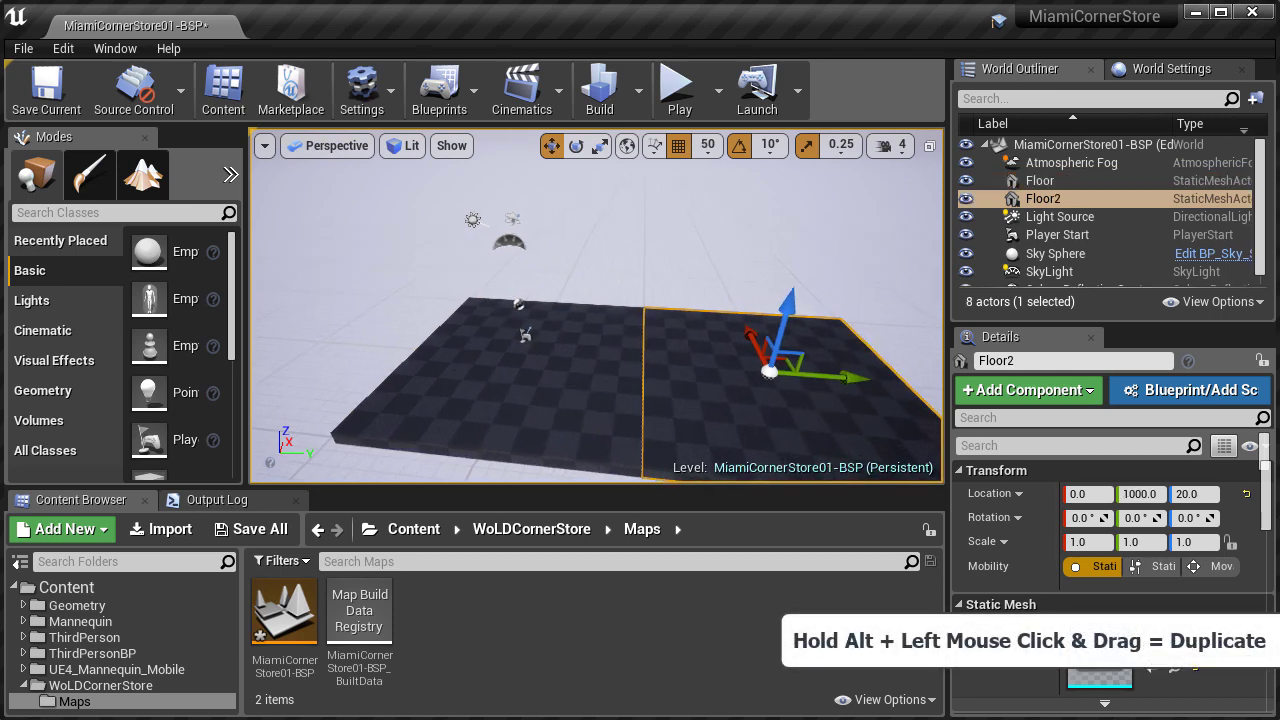
pyautogui.press('F11')
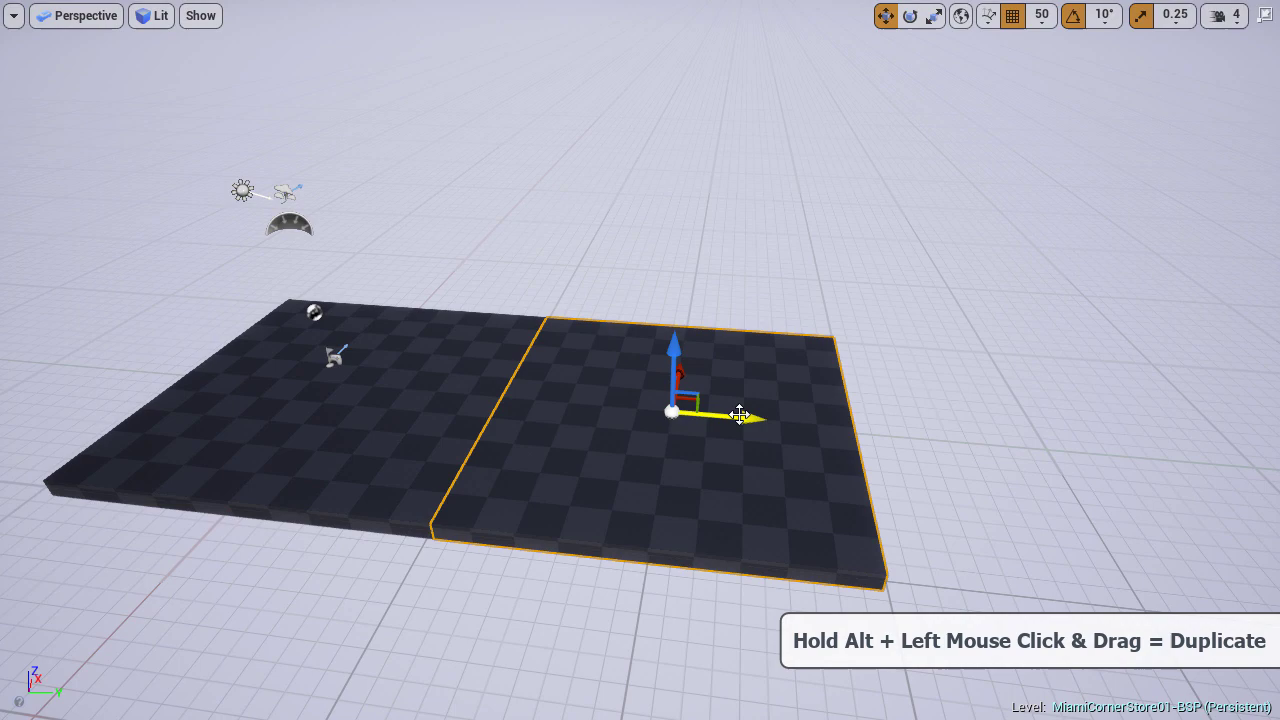
pyautogui.keyDown('alt'); pyautogui.moveTo(745, 416); pyautogui.dragTo(1127, 457); pyautogui.keyUp('alt')
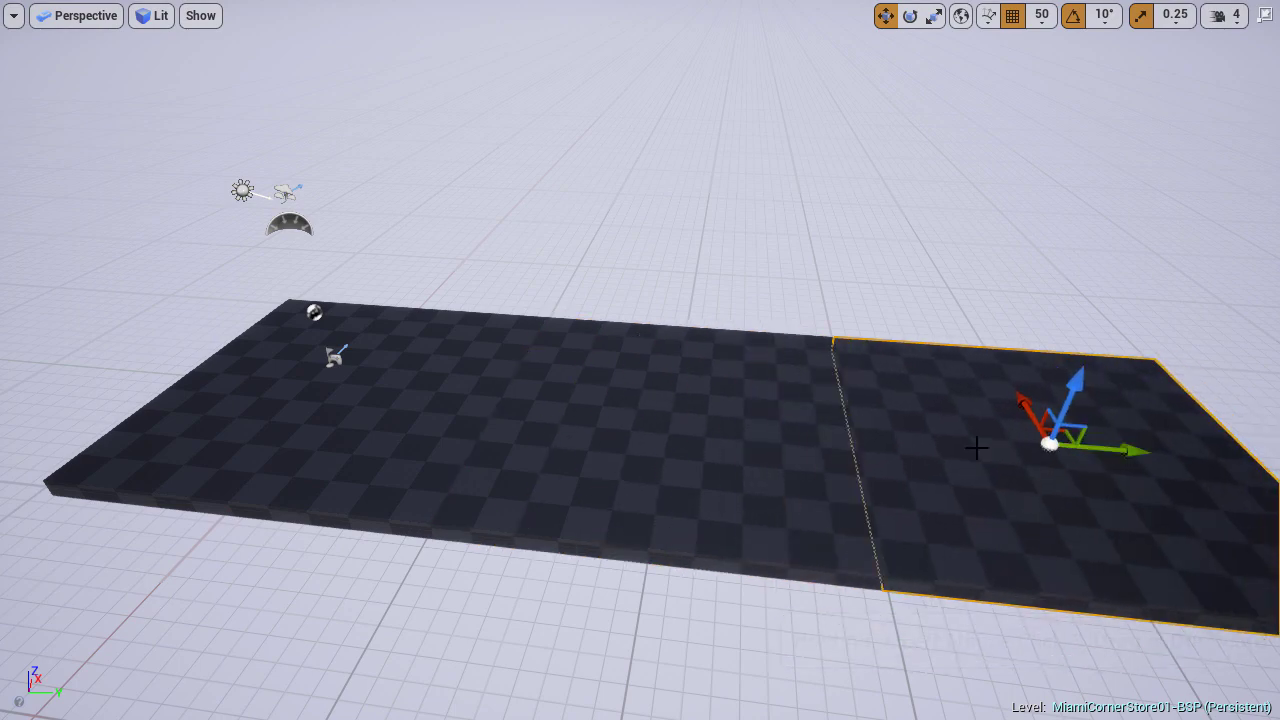
# - Duplicate the original floor tile along negative Y and align the copy flush with the original's edge
pyautogui.press('d')
pyautogui.moveTo(975, 446); pyautogui.dragTo(690, 476, button='right')
pyautogui.press('s')
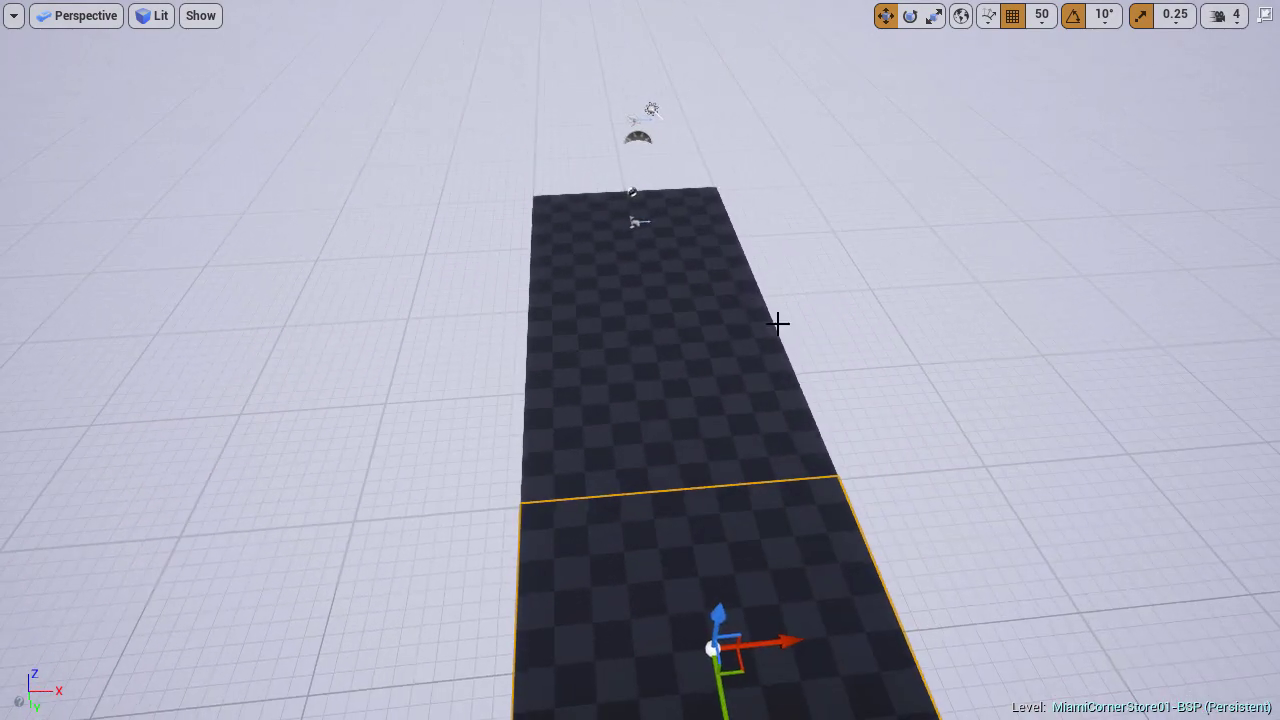
pyautogui.click(684, 245)
pyautogui.press('a')
pyautogui.moveTo(684, 245); pyautogui.dragTo(1155, 250, button='right')
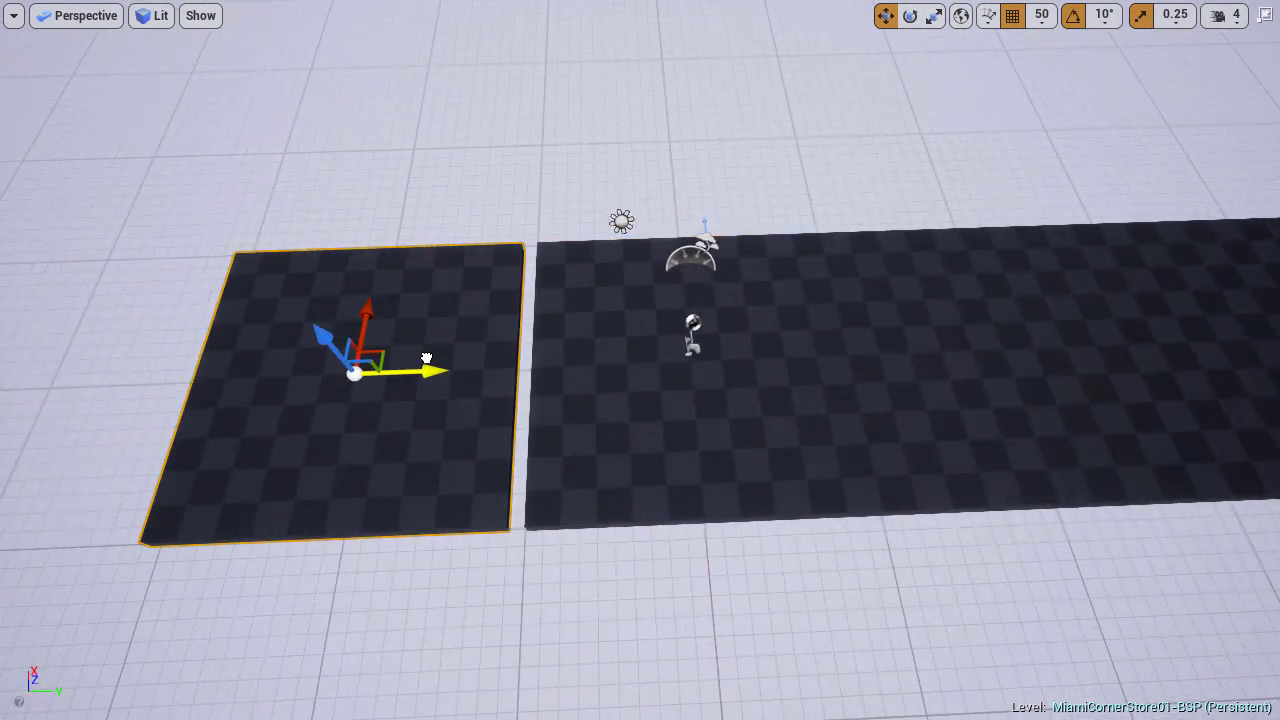
pyautogui.moveTo(426, 358); pyautogui.dragTo(443, 358)
# - Select all four floor tiles and duplicate the row along positive X, flush with the original row
pyautogui.keyDown('ctrl'); pyautogui.click(617, 349); pyautogui.keyUp('ctrl')
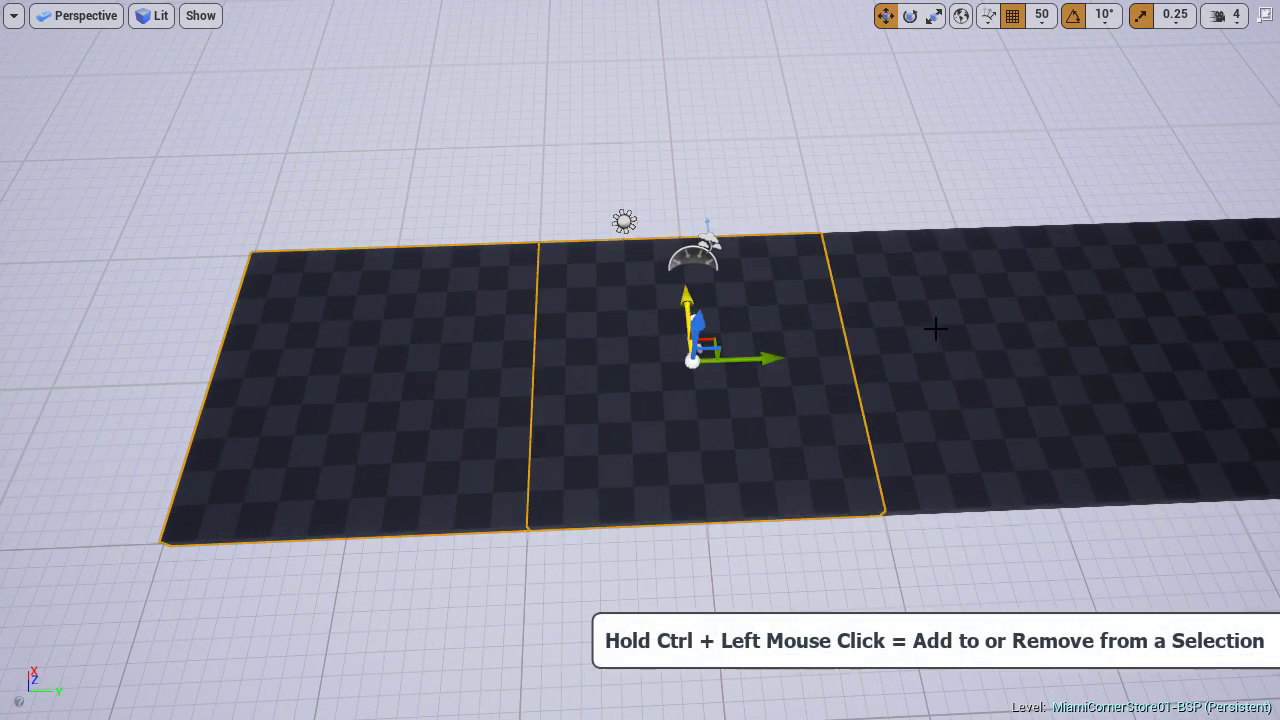
pyautogui.keyDown('ctrl'); pyautogui.click(1140, 310); pyautogui.keyUp('ctrl')
pyautogui.keyDown('ctrl'); pyautogui.click(1194, 272); pyautogui.keyUp('ctrl')
pyautogui.moveTo(1194, 272); pyautogui.dragTo(885, 186, button='right')
pyautogui.keyDown('alt'); pyautogui.moveTo(738, 182); pyautogui.dragTo(589, 175); pyautogui.keyUp('alt')
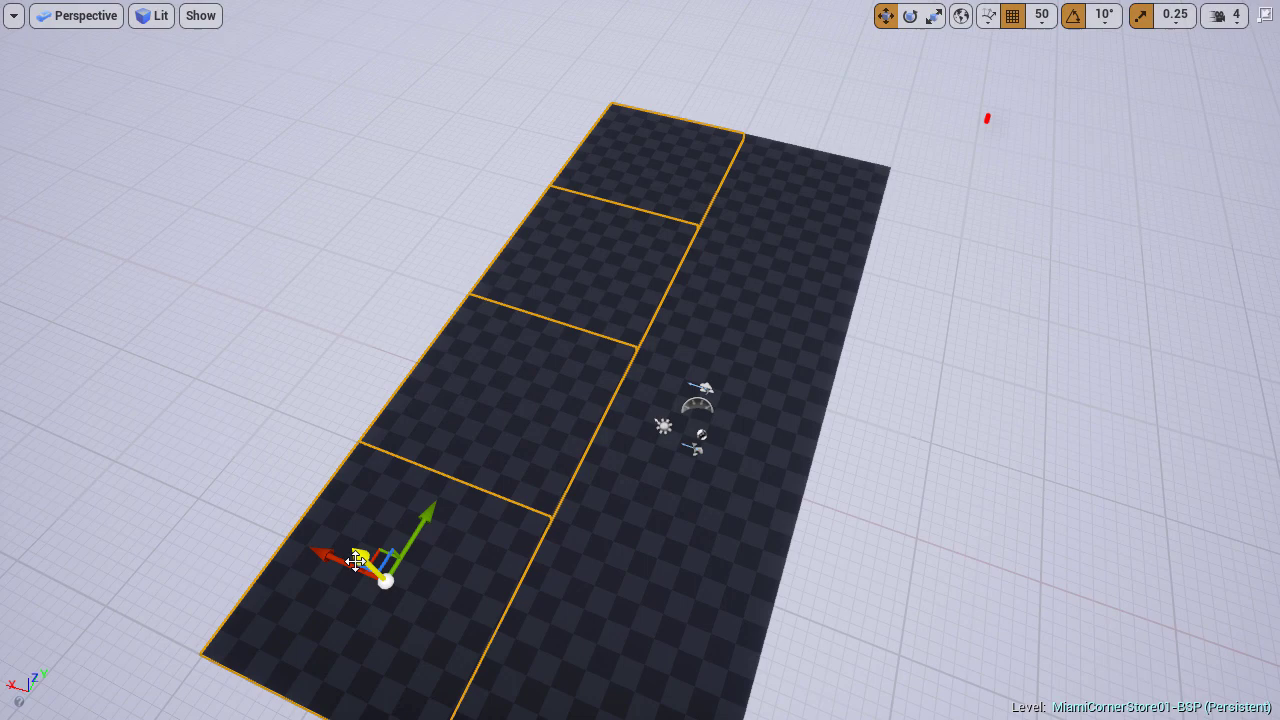
# - Duplicate the selected row of four tiles along positive X as a third row, edge to edge with the second
pyautogui.keyDown('alt'); pyautogui.keyDown('shift'); pyautogui.moveTo(322, 554); pyautogui.dragTo(104, 470); pyautogui.keyUp('shift'); pyautogui.keyUp('alt')
pyautogui.moveTo(370, 577)
pyautogui.keyDown('alt'); pyautogui.mouseDown()
pyautogui.moveTo(354, 571)
pyautogui.moveTo(370, 577)
pyautogui.mouseUp(); pyautogui.keyUp('alt')
pyautogui.moveTo(209, 411); pyautogui.dragTo(215, 340, button='right')
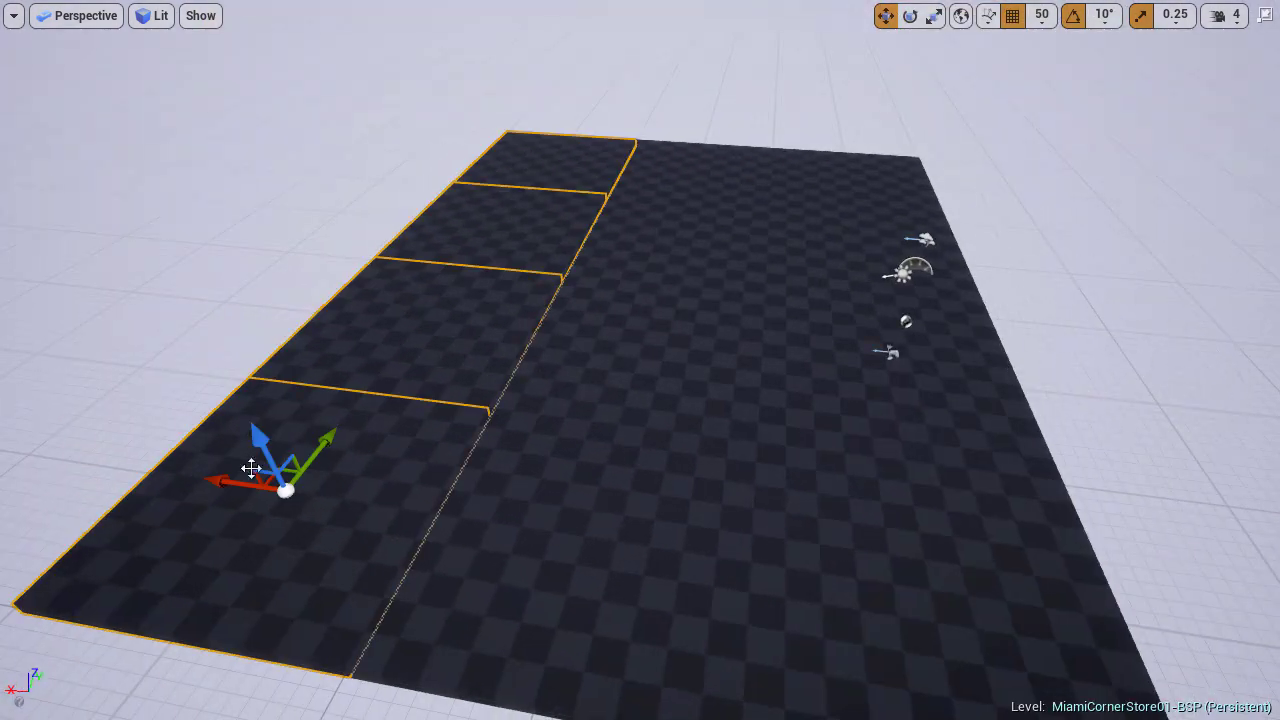
# - Duplicate the third row along positive X to complete a four-by-four floor, deselect everything and restore the normal editor layout
pyautogui.keyDown('alt'); pyautogui.keyDown('shift'); pyautogui.moveTo(249, 470); pyautogui.dragTo(268, 484); pyautogui.keyUp('shift'); pyautogui.keyUp('alt')
pyautogui.moveTo(268, 484); pyautogui.dragTo(275, 500, button='right')
pyautogui.moveTo(370, 420)
pyautogui.keyDown('alt'); pyautogui.mouseDown()
pyautogui.moveTo(357, 419)
pyautogui.moveTo(370, 420)
pyautogui.mouseUp(); pyautogui.keyUp('alt')
pyautogui.moveTo(370, 420); pyautogui.dragTo(200, 340, button='right')
pyautogui.moveTo(780, 300); pyautogui.dragTo(811, 277, button='right')
pyautogui.press('Escape')
pyautogui.press('F11')
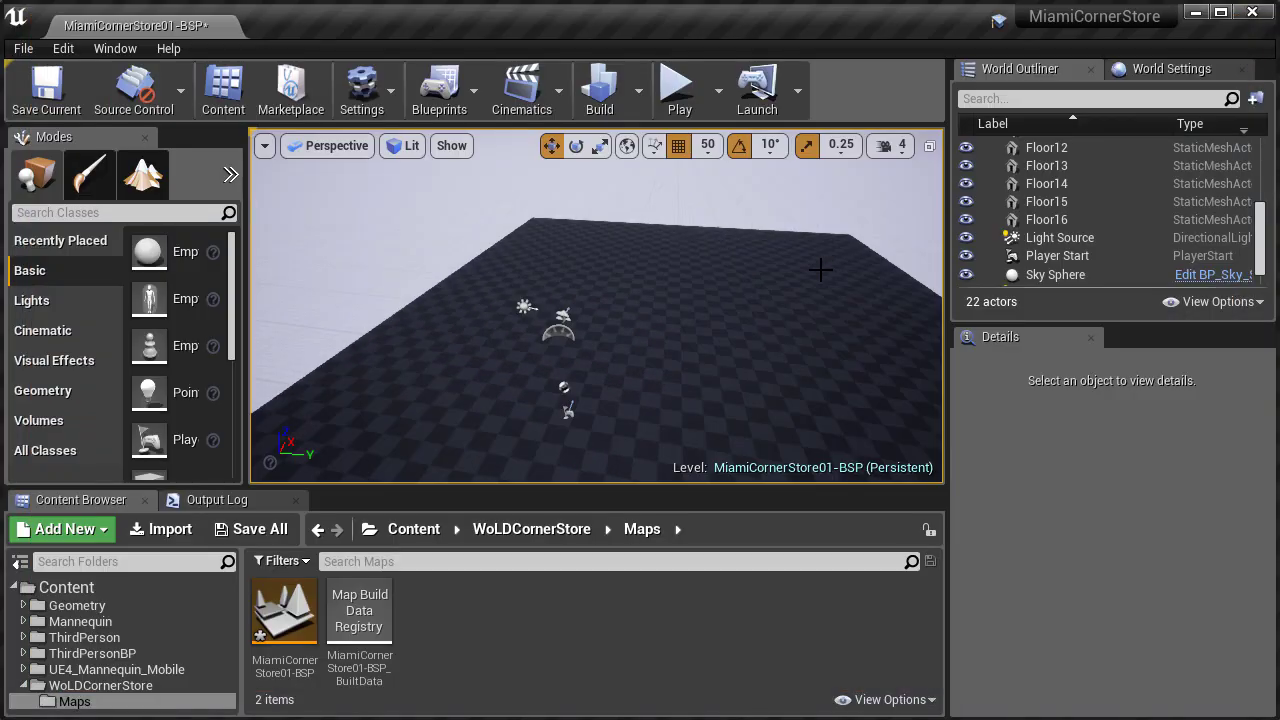
# - Place the SK_Mannequin_Mobile skeletal mesh from UE4_Mannequin_Mobile/Mesh on the floor at location 100, 150, 0 and frame it
pyautogui.click(88, 672)
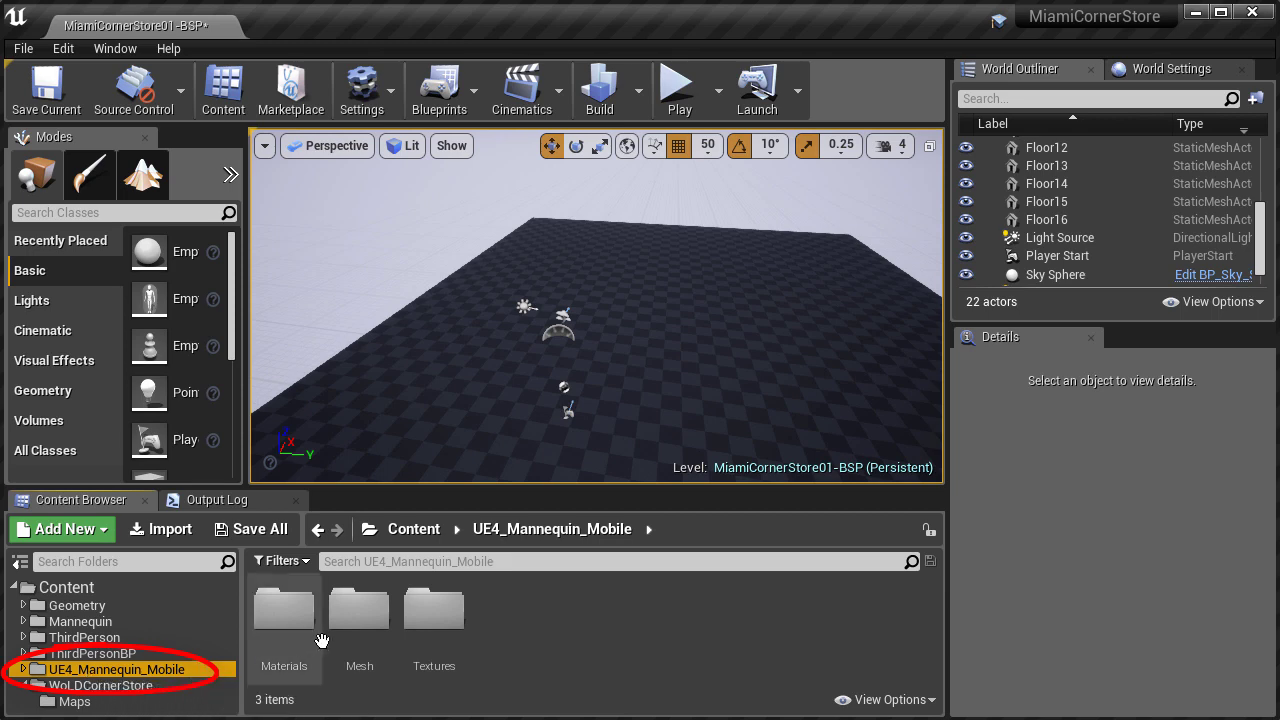
pyautogui.doubleClick(358, 609)
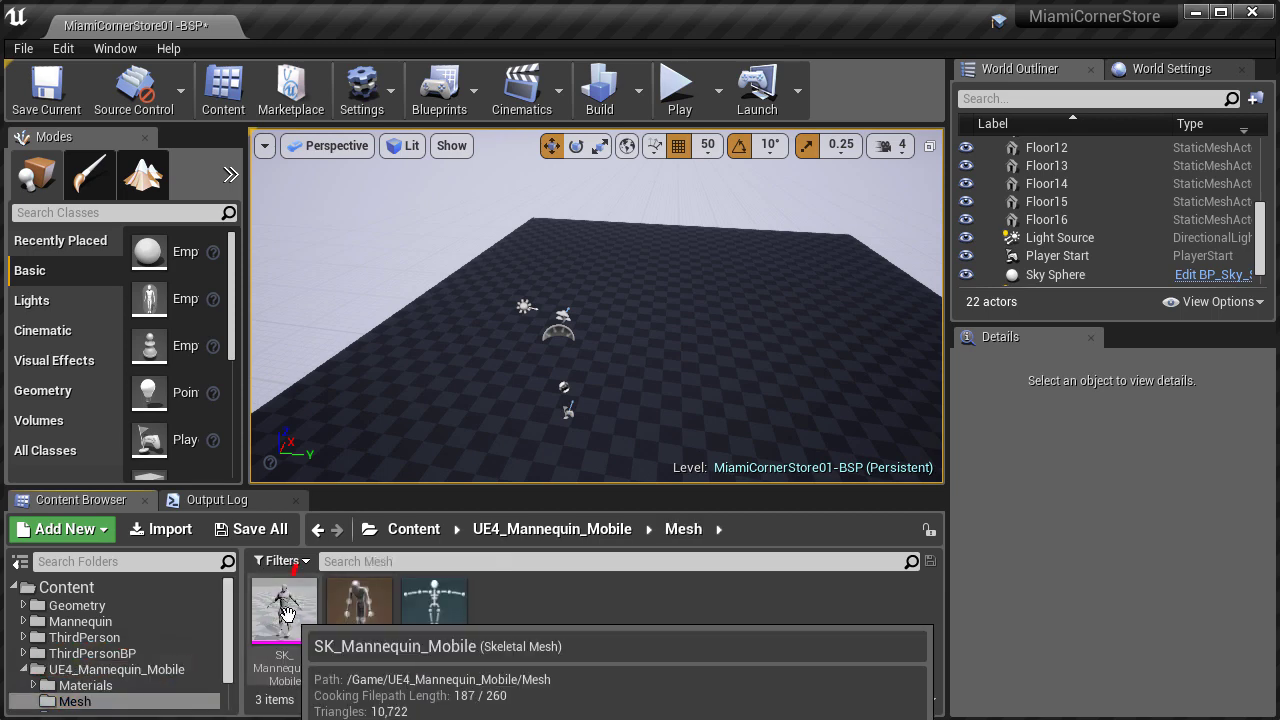
pyautogui.moveTo(297, 620); pyautogui.dragTo(698, 355)
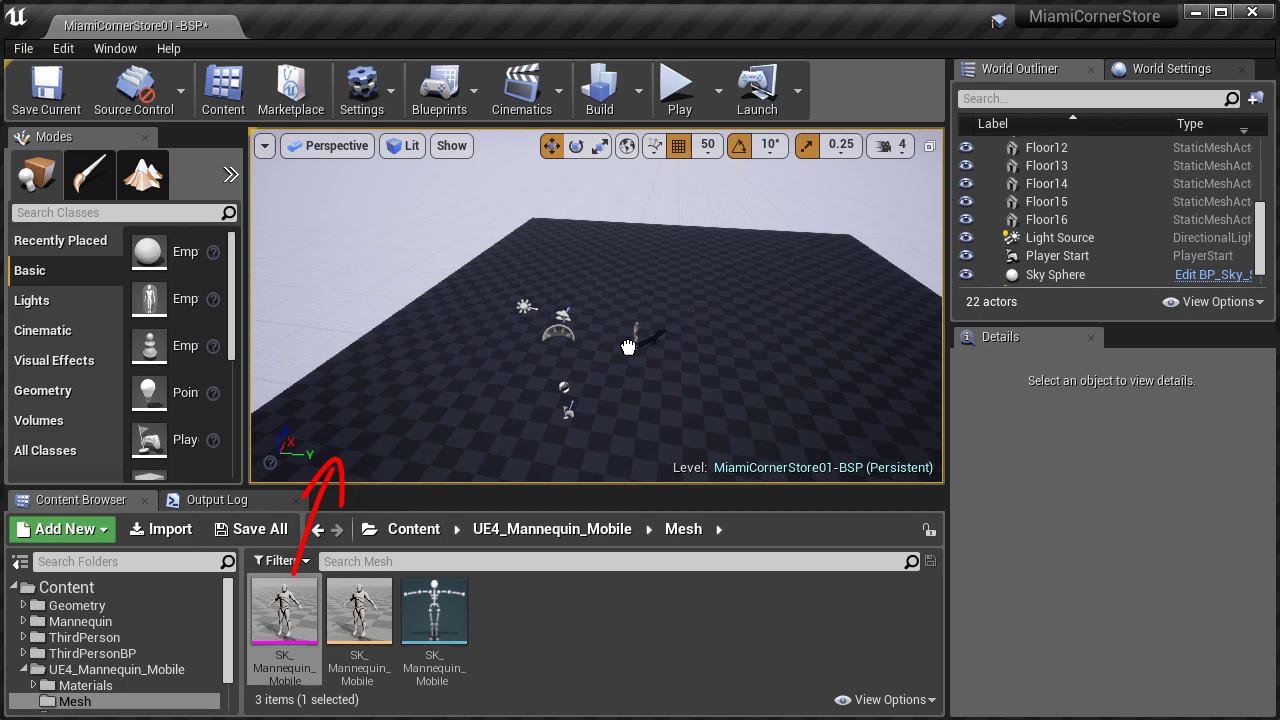
pyautogui.moveTo(611, 430); pyautogui.dragTo(604, 423)
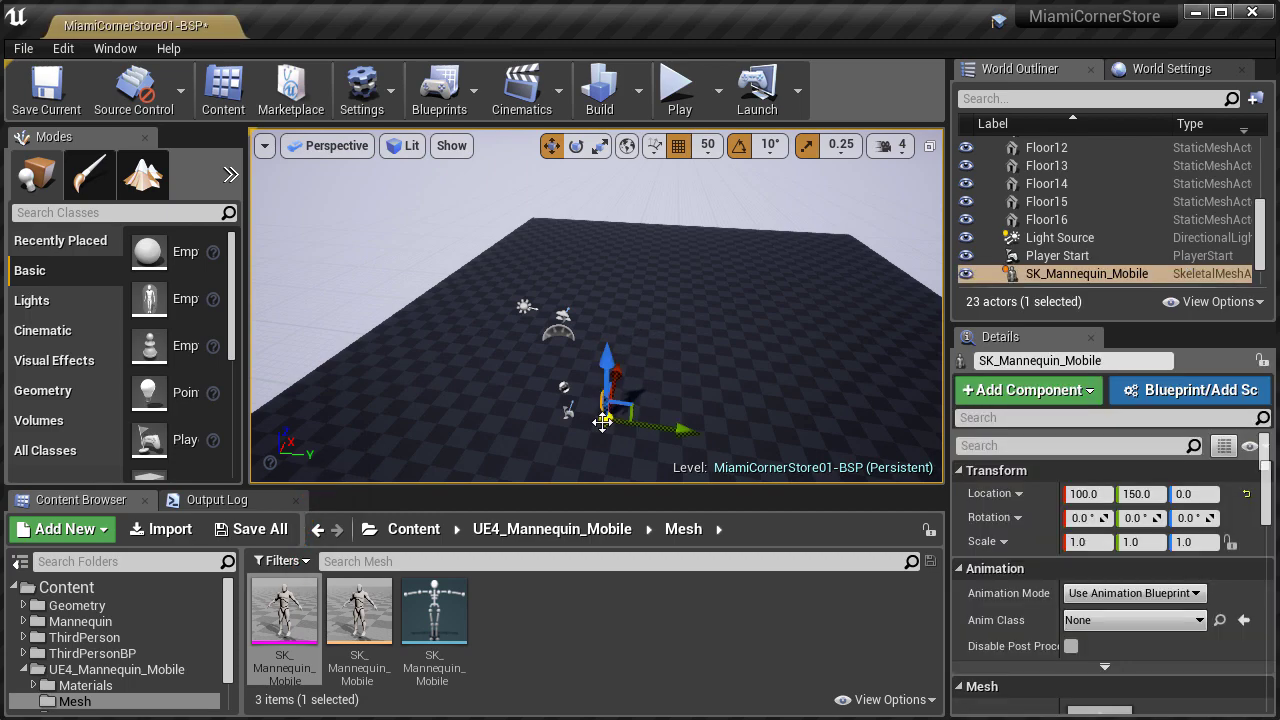
pyautogui.press('f')
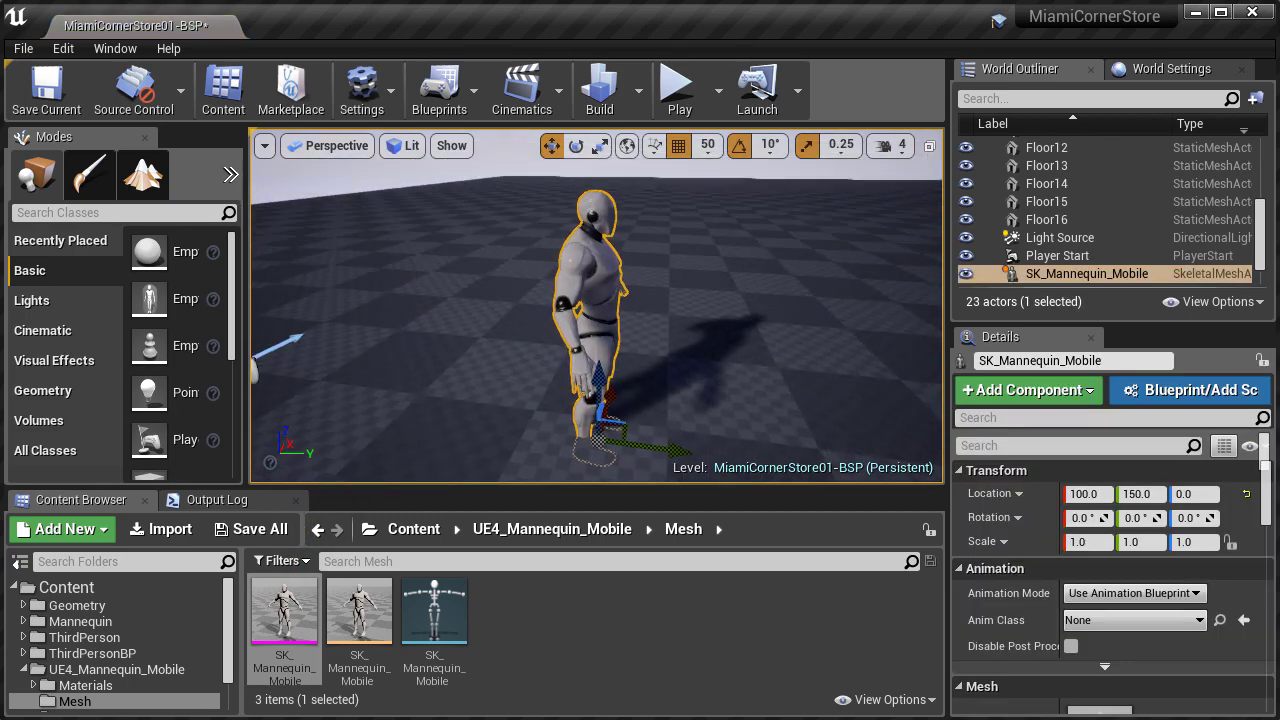
# - Set the position grid snap to 10 and raise the mannequin to Z 20 so its feet rest on the floor
pyautogui.press('F11')
pyautogui.moveTo(731, 345); pyautogui.dragTo(730, 279, button='right')
pyautogui.press('s')
pyautogui.press('w')
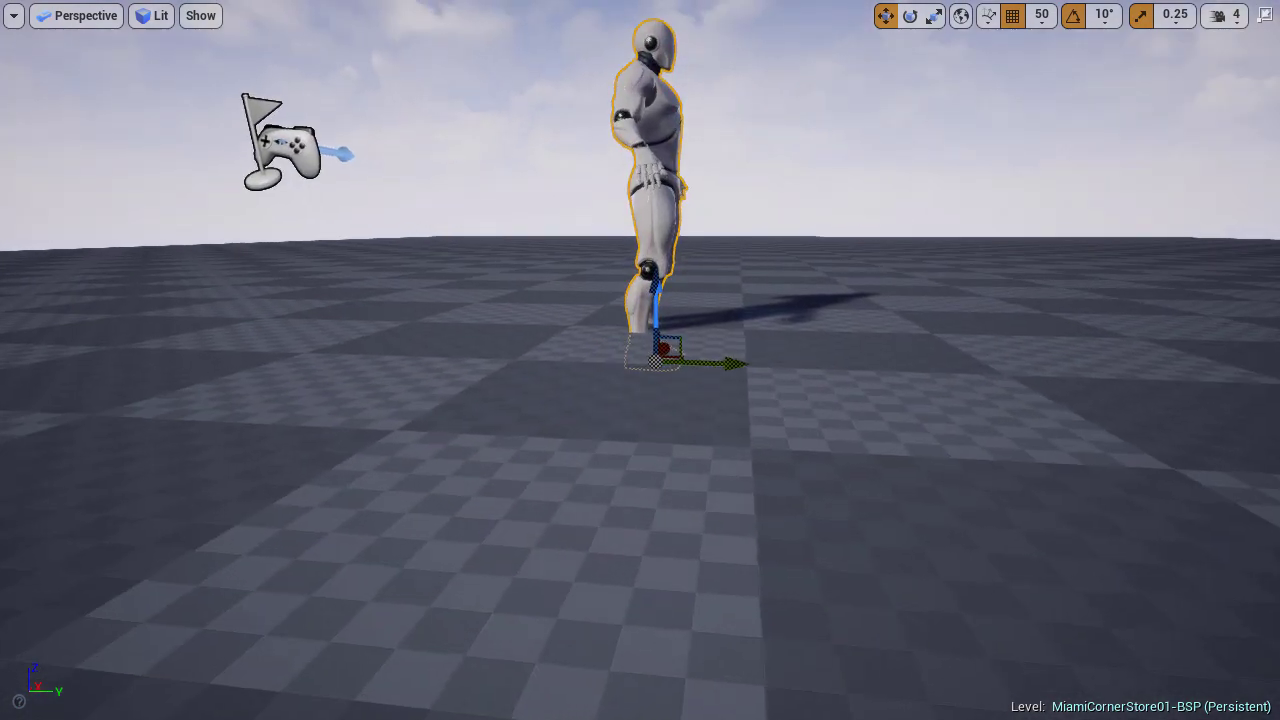
pyautogui.moveTo(658, 283); pyautogui.dragTo(660, 256)
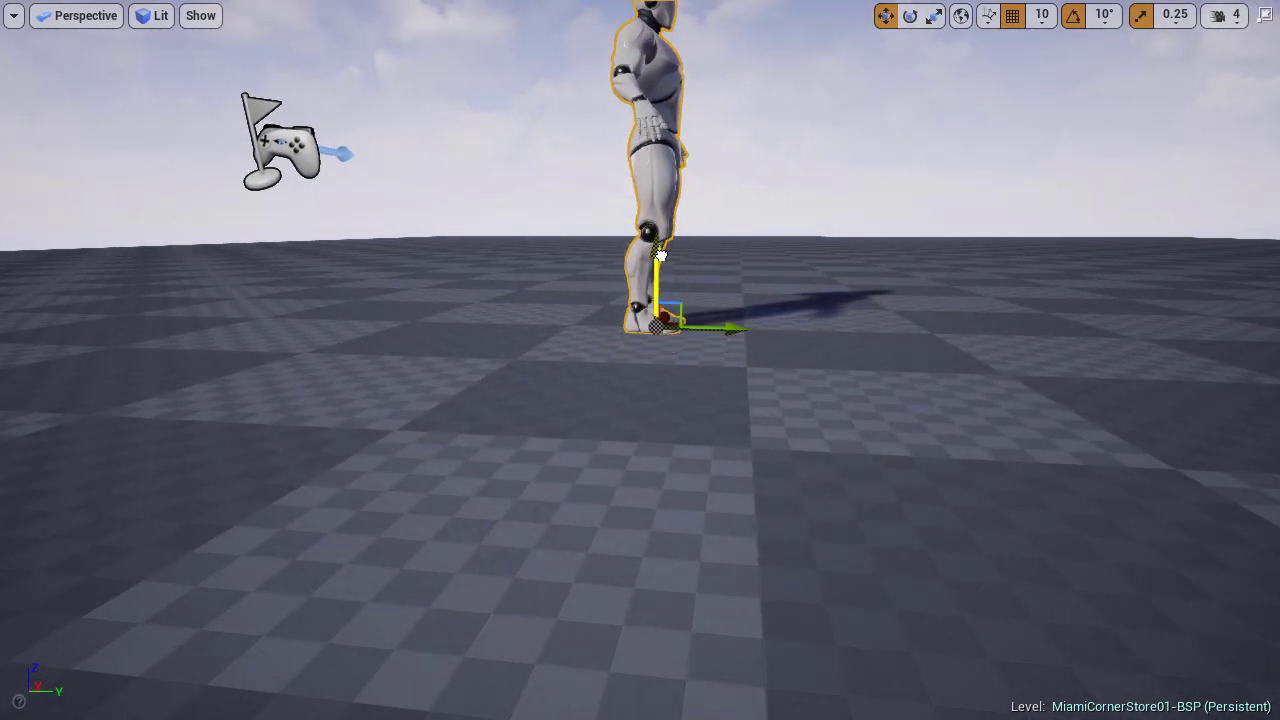
pyautogui.moveTo(744, 277); pyautogui.dragTo(746, 292, button='right')
pyautogui.press('q')
pyautogui.press('w')
pyautogui.press('e')
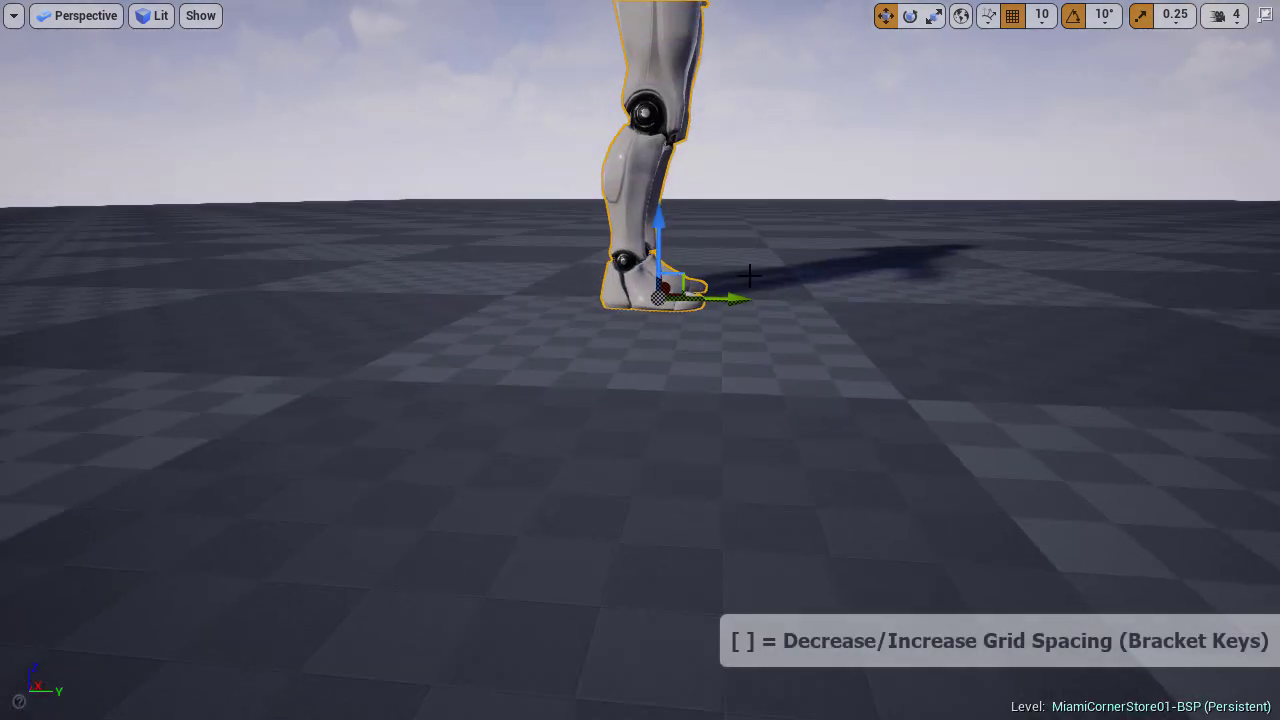
# - Examine the mannequin's feet against the floor surface in the maximized Front wireframe view, and return to the perspective view
pyautogui.press('F11')
pyautogui.press('F11')
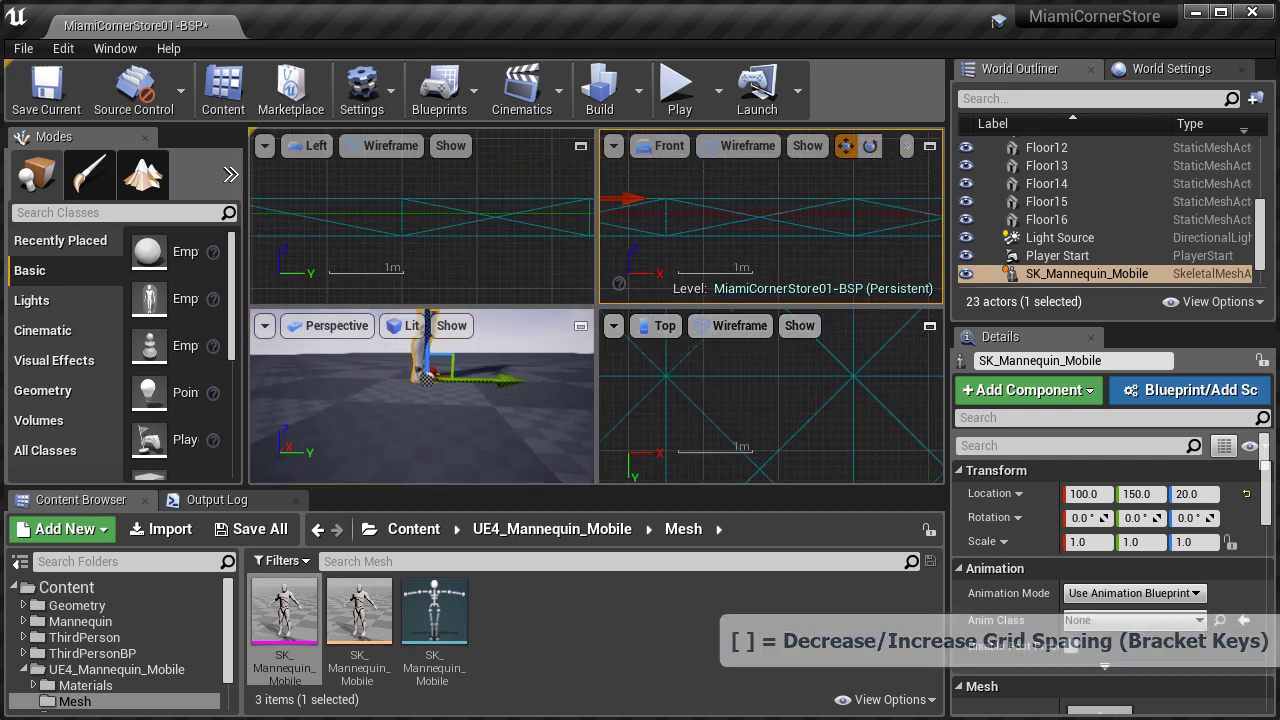
pyautogui.press('f')
pyautogui.click(930, 146)
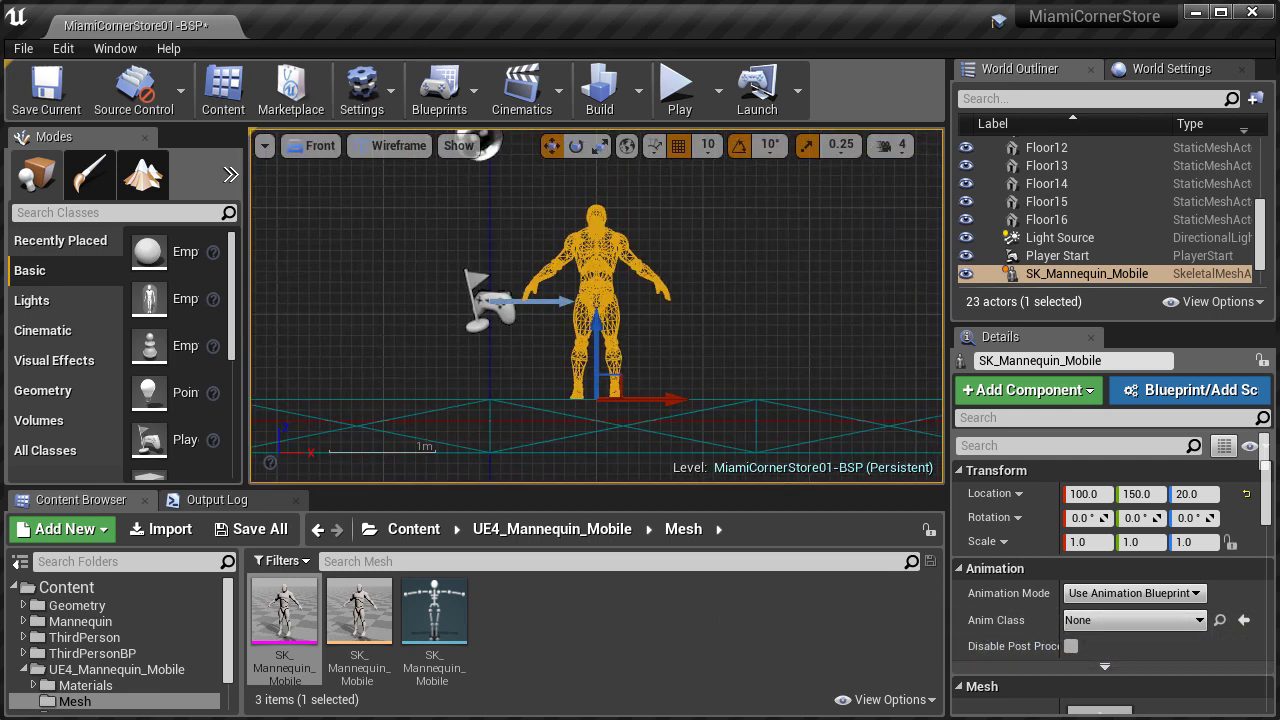
pyautogui.click(745, 277)
pyautogui.scroll(3, 705, 338)
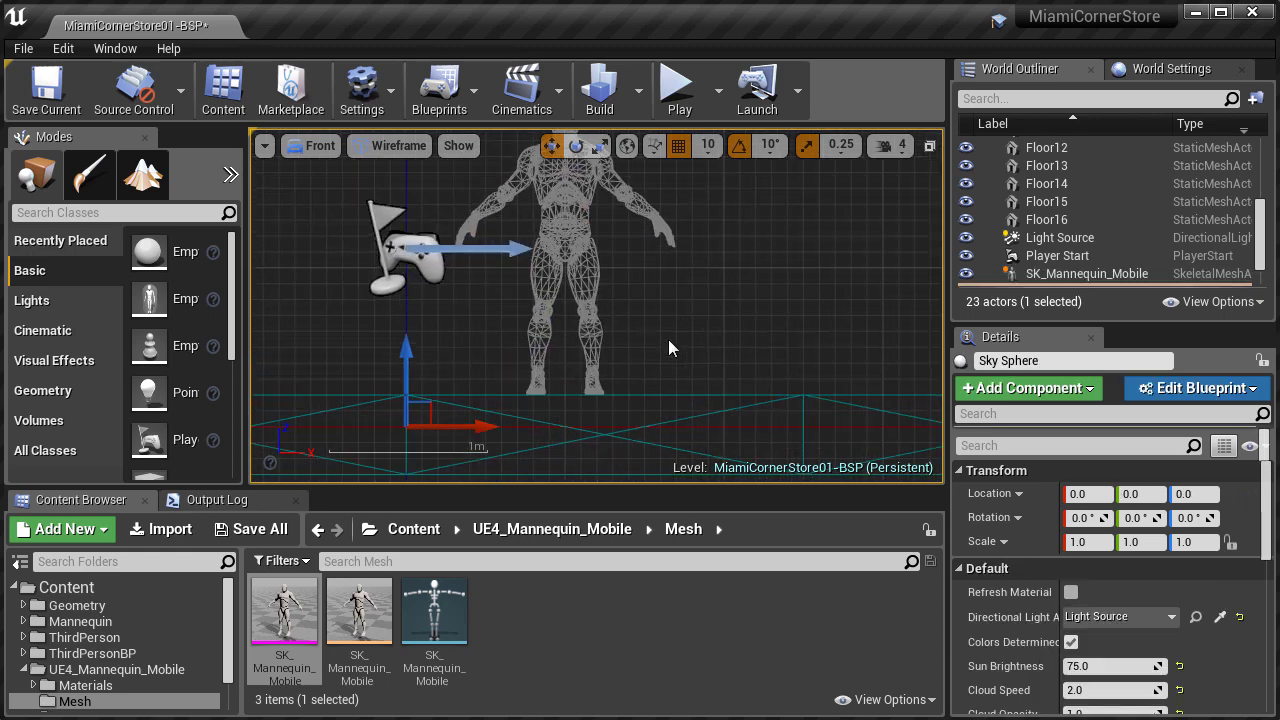
pyautogui.hotkey('alt', 'w')
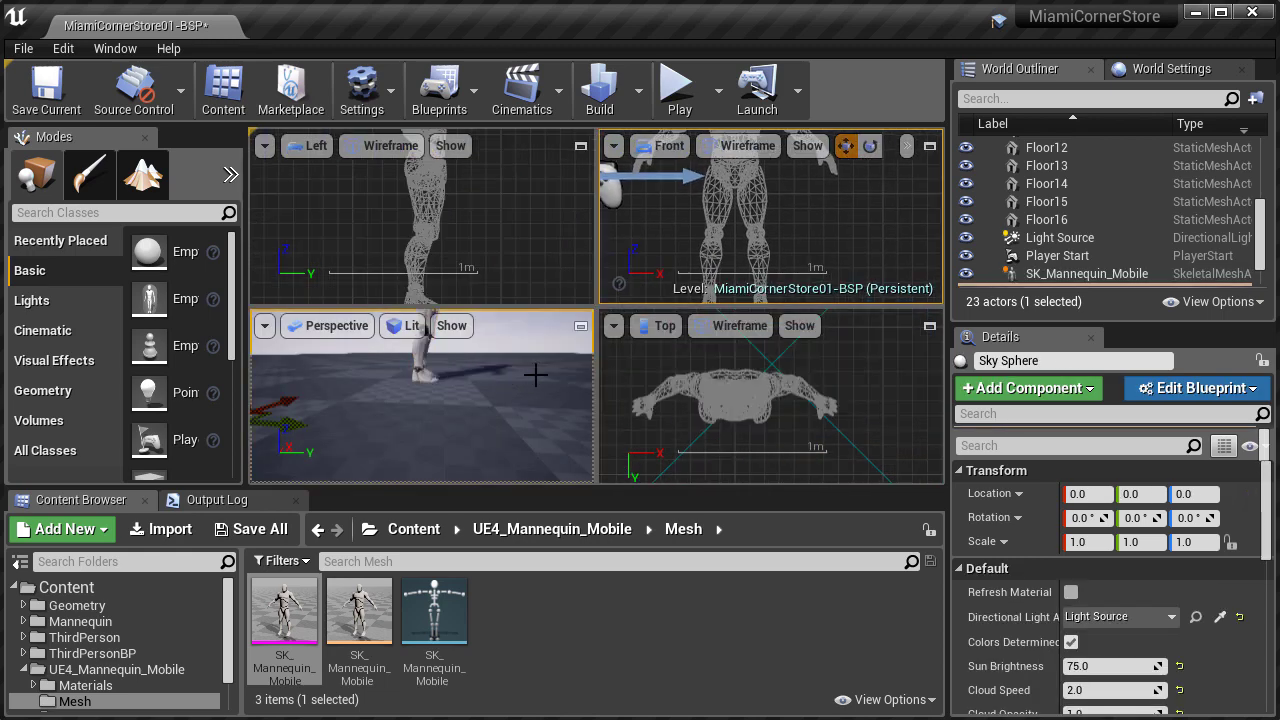
pyautogui.moveTo(534, 374); pyautogui.dragTo(534, 366, button='right')
pyautogui.press('F11')
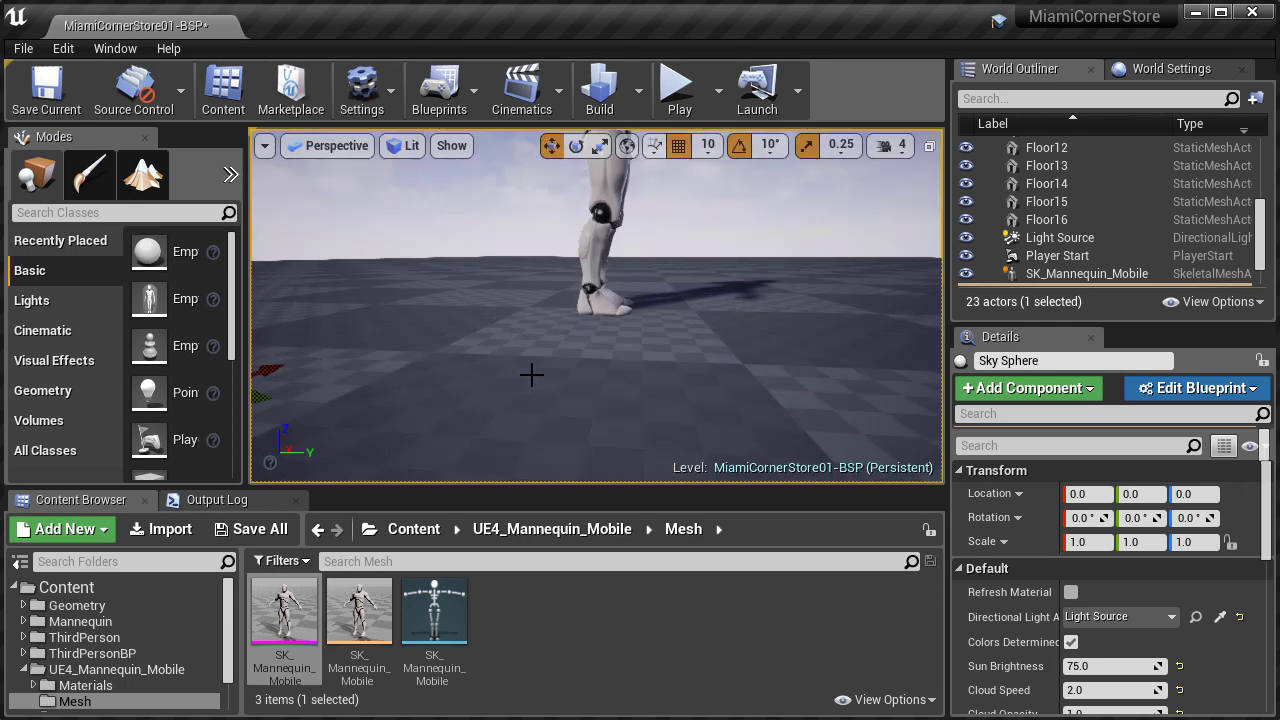
# - Rotate the mannequin 90° about the Z axis and deselect it in the full-screen viewport
pyautogui.moveTo(597, 306); pyautogui.dragTo(527, 302, button='right')
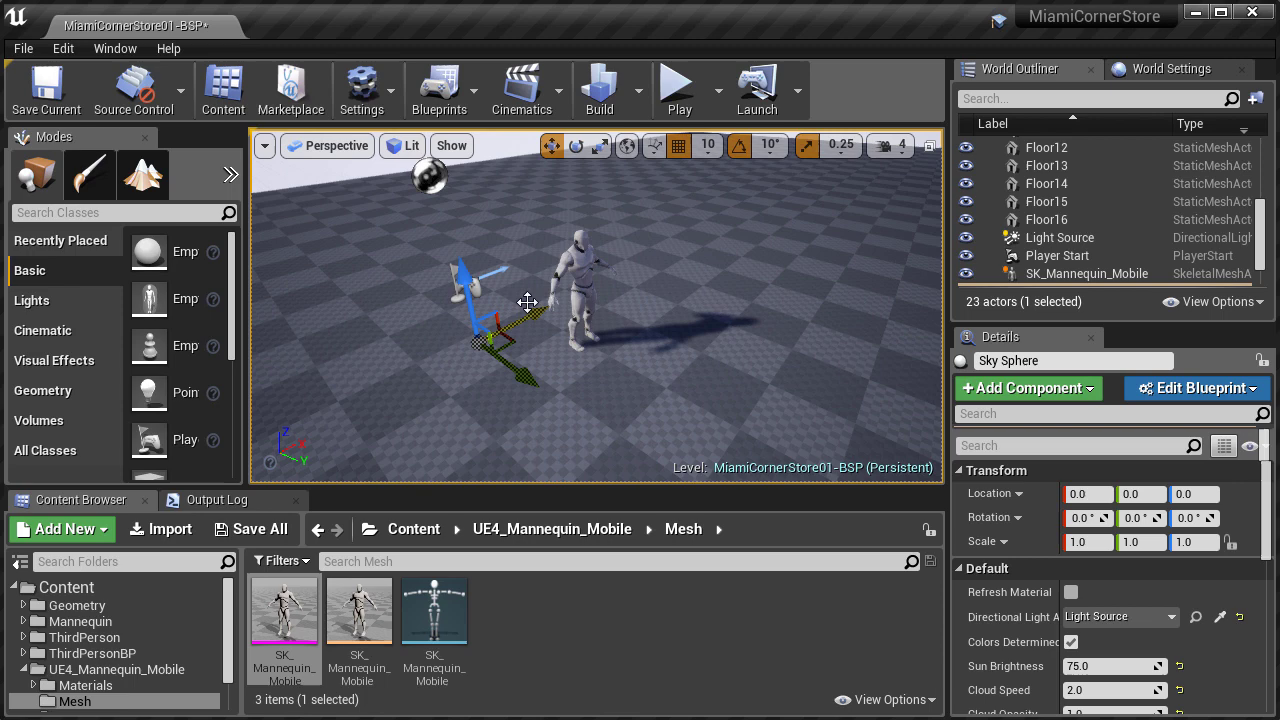
pyautogui.click(578, 300)
pyautogui.press('e')
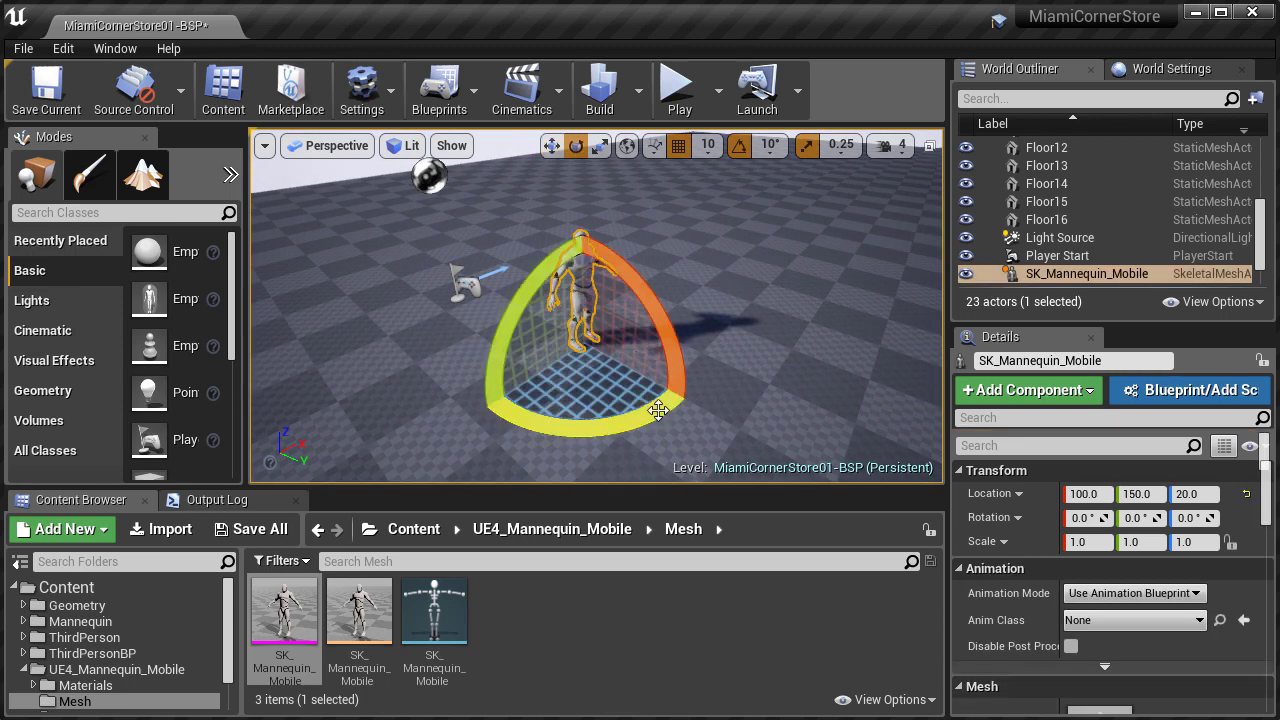
pyautogui.moveTo(640, 420); pyautogui.dragTo(694, 406)
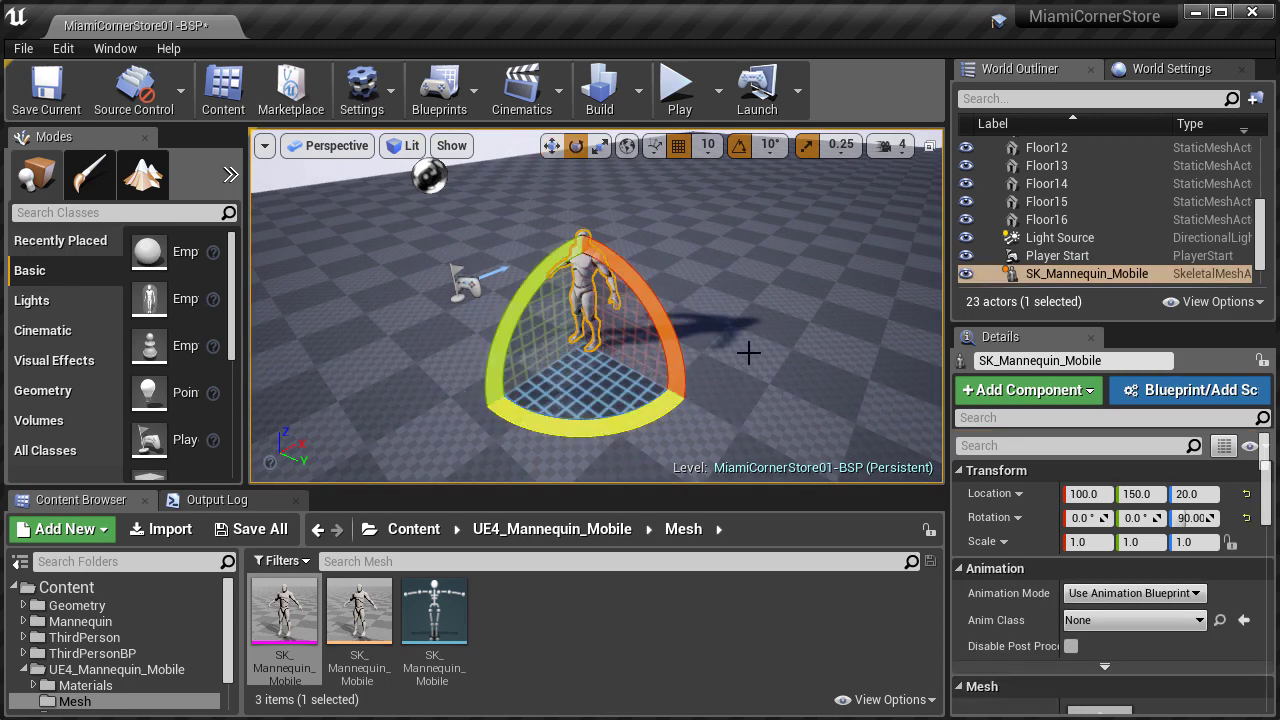
pyautogui.moveTo(812, 309); pyautogui.dragTo(810, 248, button='right')
pyautogui.press('F11')
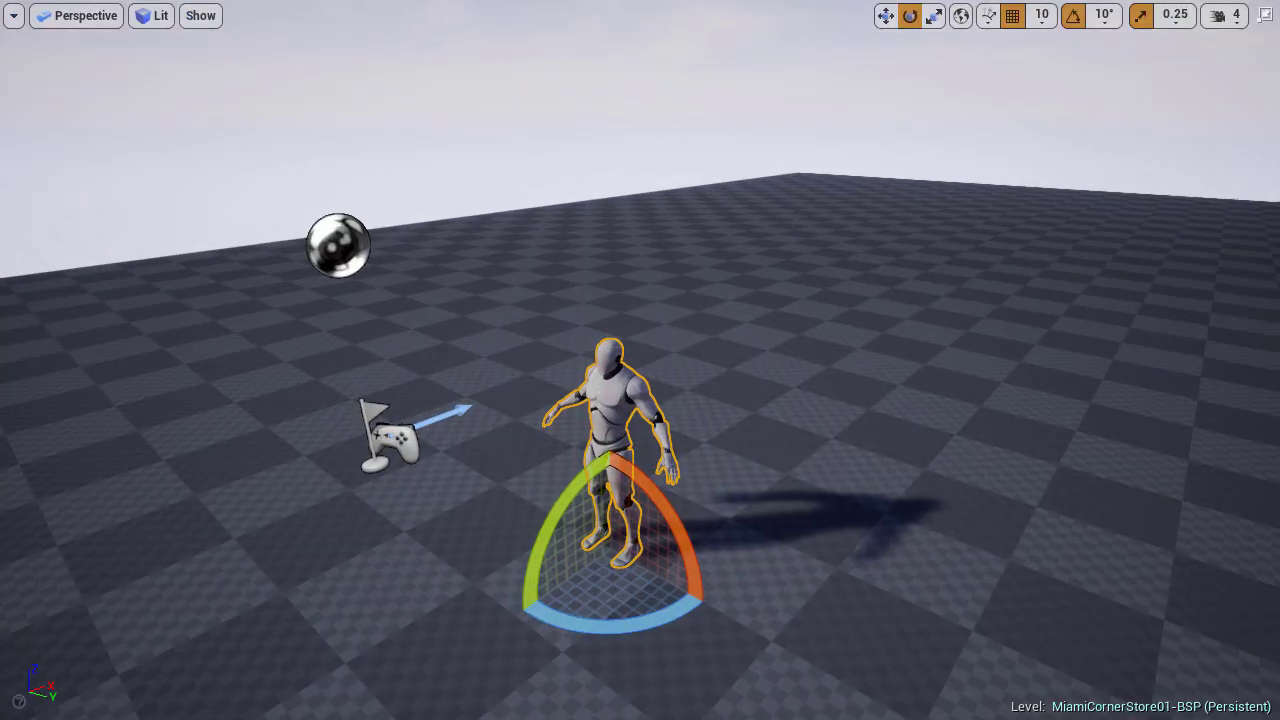
pyautogui.press('s')
pyautogui.moveTo(812, 309); pyautogui.dragTo(852, 287, button='right')
pyautogui.press('Escape')
pyautogui.press('w')
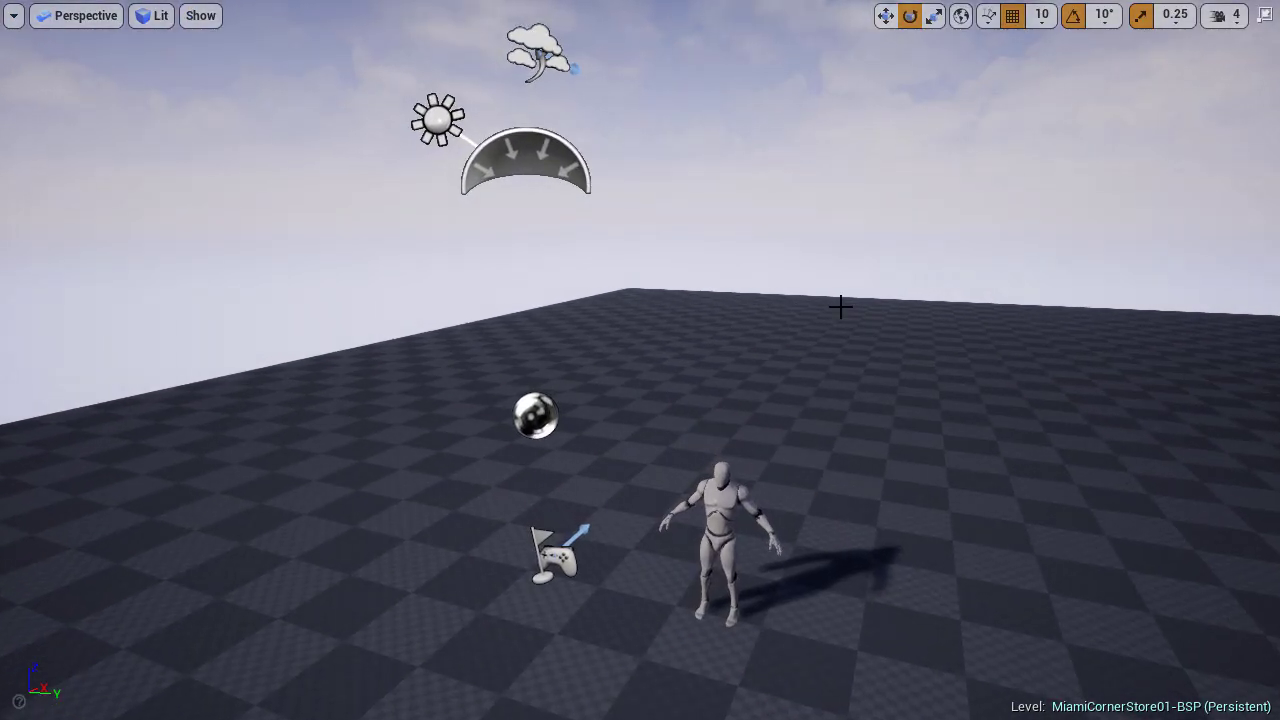
# - Move the sphere reflection capture along positive X towards the middle of the floor, deselect it and exit full screen
pyautogui.click(542, 408)
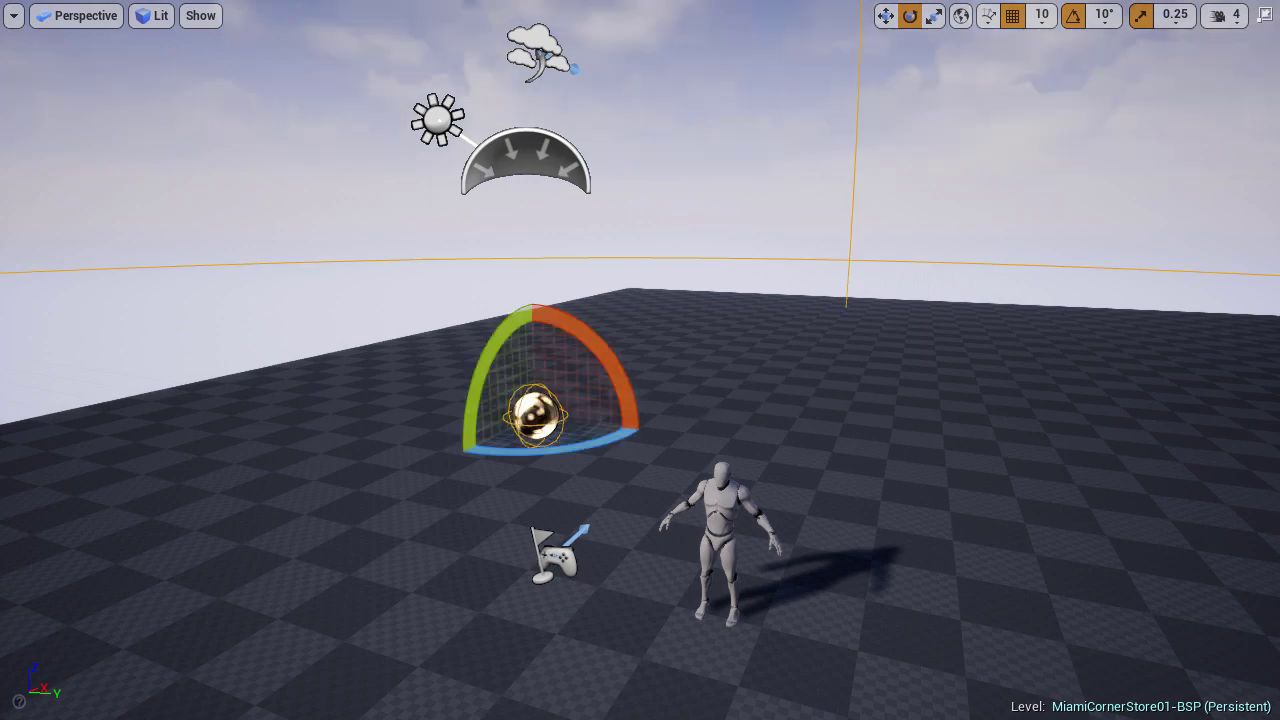
pyautogui.press('d')
pyautogui.moveTo(542, 408); pyautogui.dragTo(395, 418, button='right')
pyautogui.moveTo(560, 440); pyautogui.dragTo(600, 430, button='right')
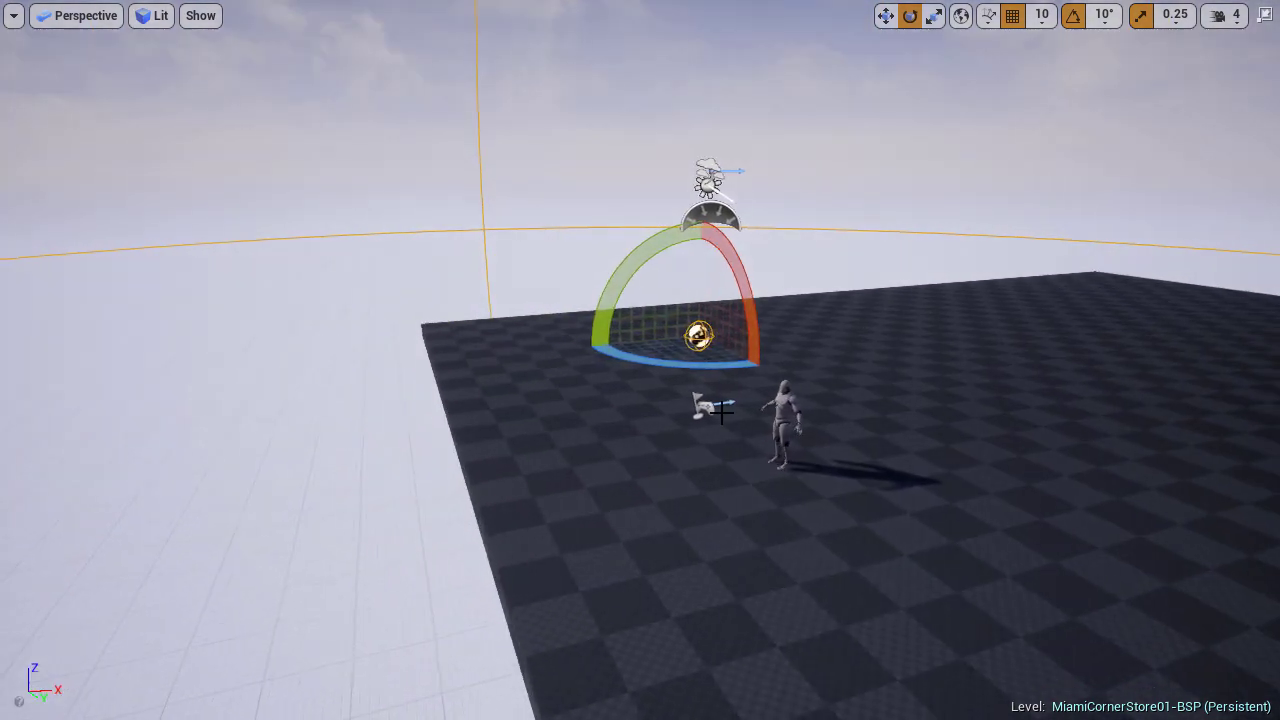
pyautogui.press('r')
pyautogui.moveTo(759, 332); pyautogui.dragTo(1130, 270)
pyautogui.moveTo(1130, 270); pyautogui.dragTo(1155, 285, button='right')
pyautogui.press('s')
pyautogui.press('s')
pyautogui.press('w')
pyautogui.press('a')
pyautogui.moveTo(860, 290); pyautogui.dragTo(966, 326, button='right')
pyautogui.press('Escape')
pyautogui.press('F11')
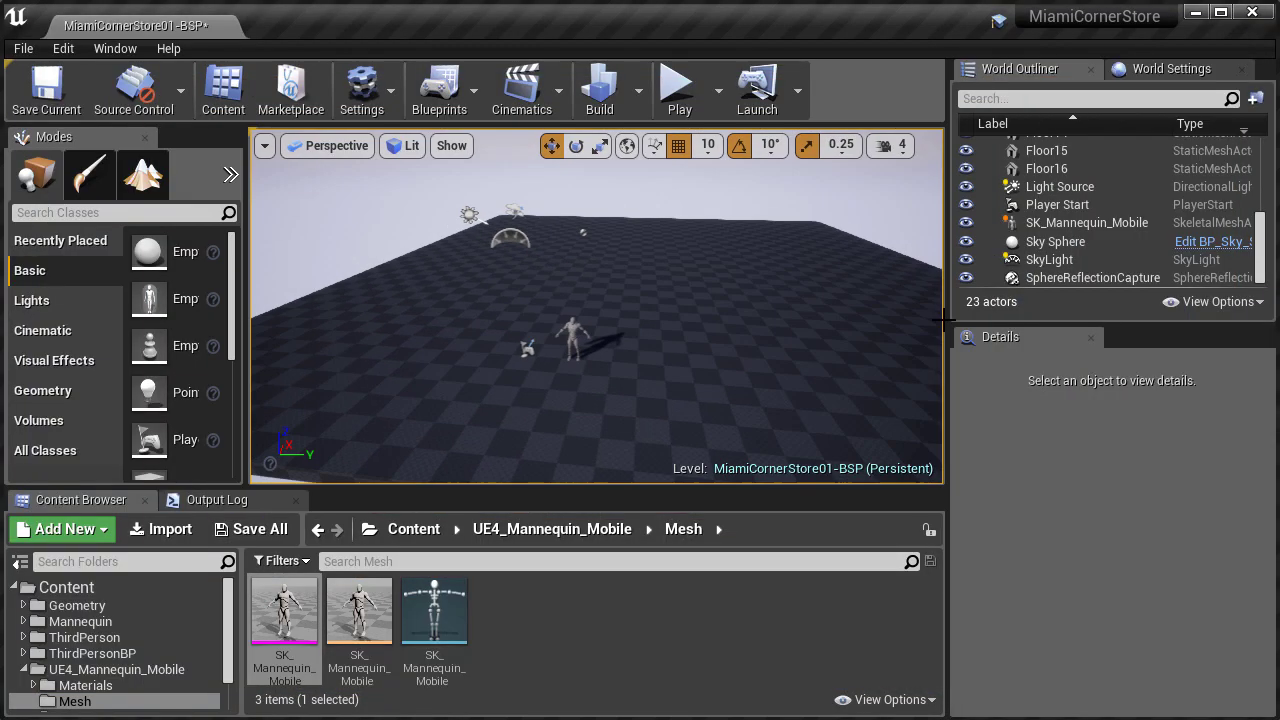
# - Place a Post Process Volume near the player start at about location -140, 100, 120
pyautogui.moveTo(245, 317); pyautogui.dragTo(346, 318)
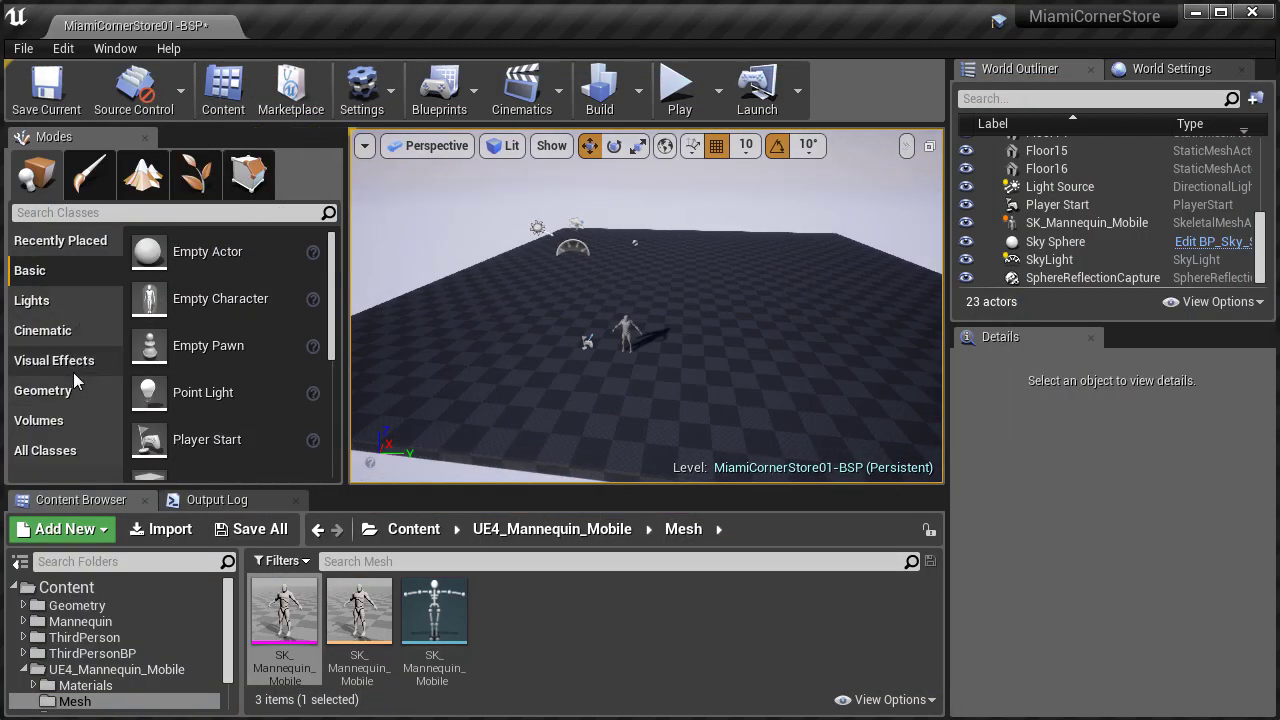
pyautogui.click(78, 424)
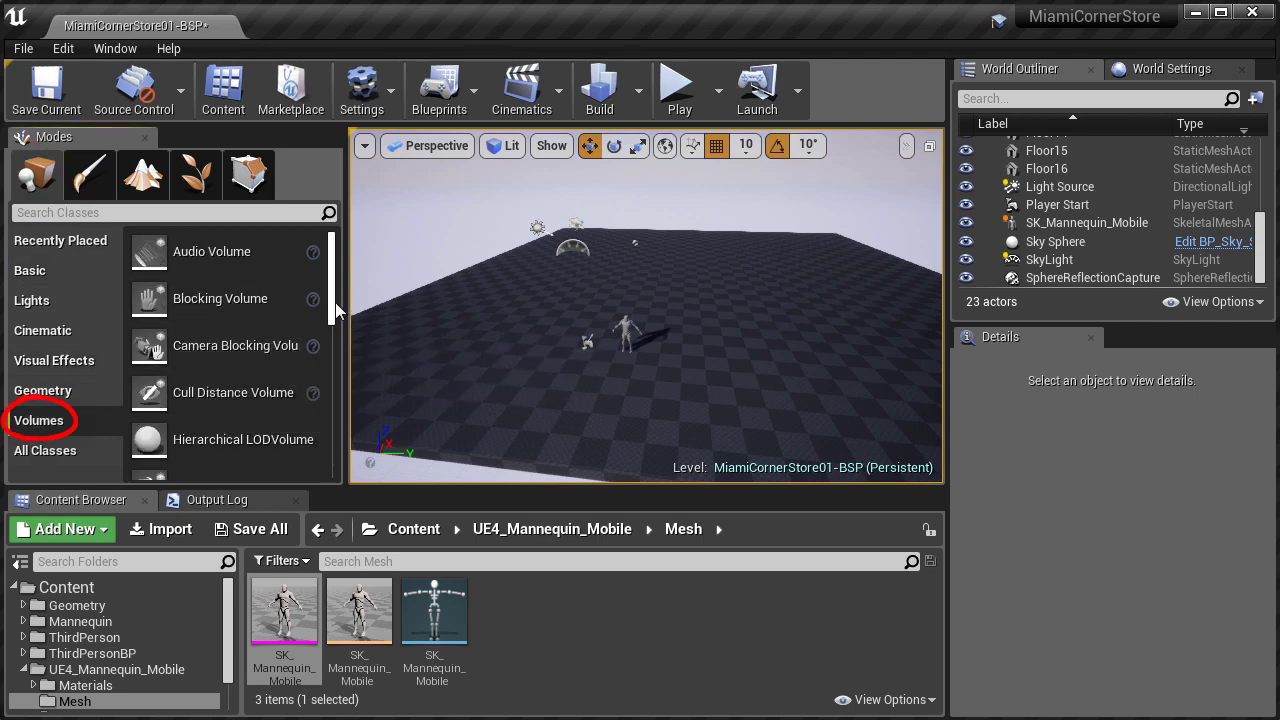
pyautogui.moveTo(334, 312); pyautogui.dragTo(323, 434)
pyautogui.moveTo(234, 399); pyautogui.dragTo(585, 377)
pyautogui.moveTo(347, 300); pyautogui.dragTo(239, 300)
pyautogui.keyDown('alt'); pyautogui.moveTo(625, 303); pyautogui.dragTo(550, 345); pyautogui.keyUp('alt')
pyautogui.press('w')
pyautogui.moveTo(600, 305)
pyautogui.mouseDown(button='right')
pyautogui.moveTo(603, 365)
pyautogui.moveTo(608, 325)
pyautogui.moveTo(622, 350)
pyautogui.moveTo(600, 285)
pyautogui.mouseUp(button='right')
pyautogui.press('s')
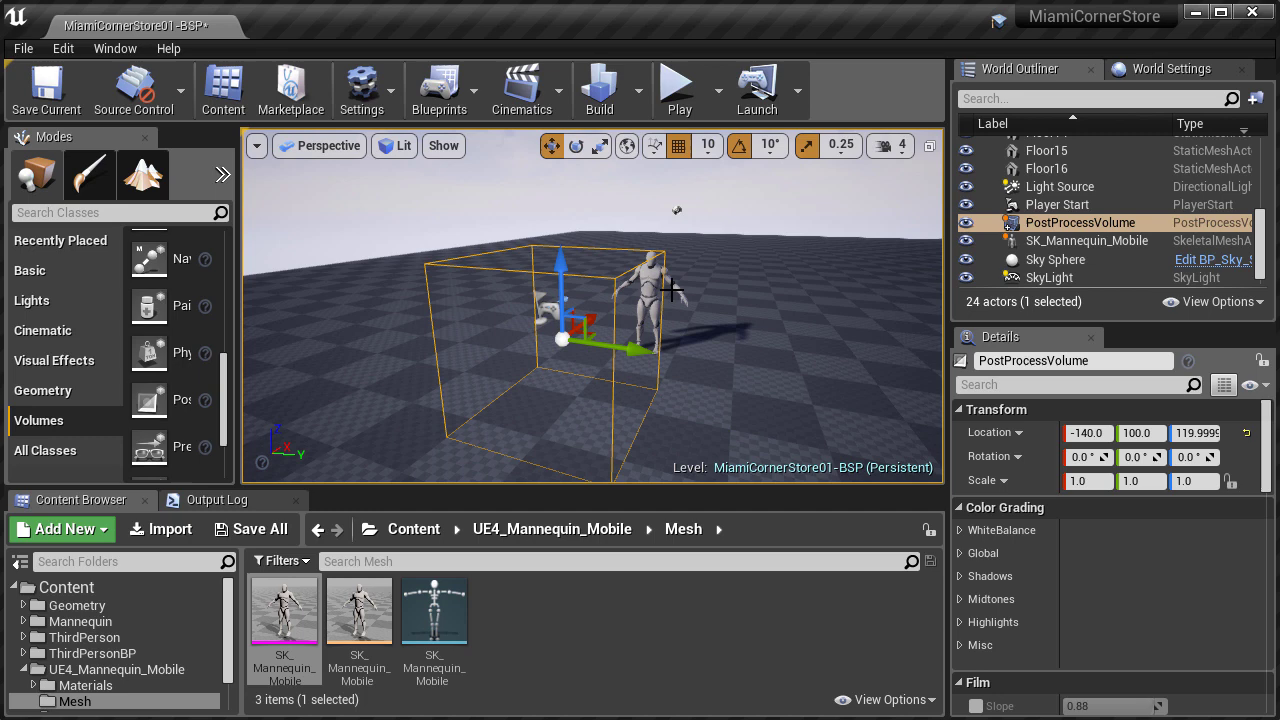
# - Move the post process volume along negative Y to Y -730, away from the mannequin and player start
pyautogui.moveTo(651, 344); pyautogui.dragTo(370, 303)
pyautogui.moveTo(370, 303); pyautogui.dragTo(330, 308, button='right')
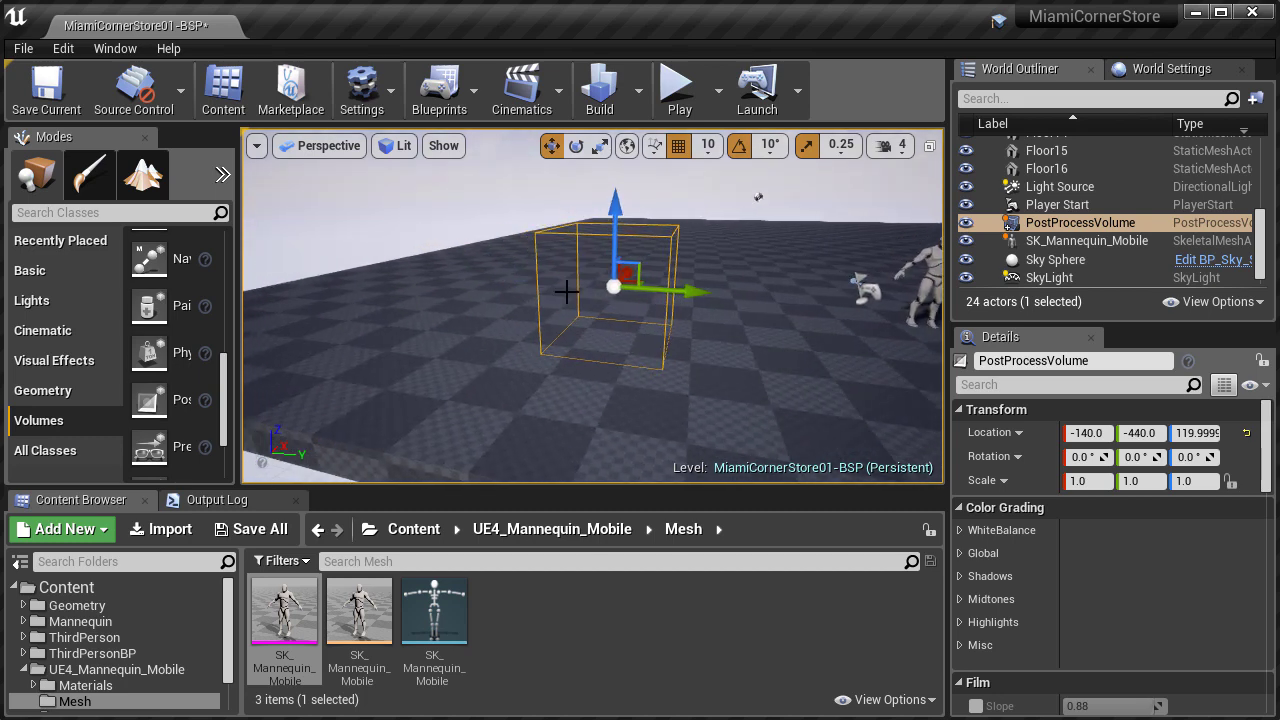
pyautogui.moveTo(702, 292); pyautogui.dragTo(550, 289)
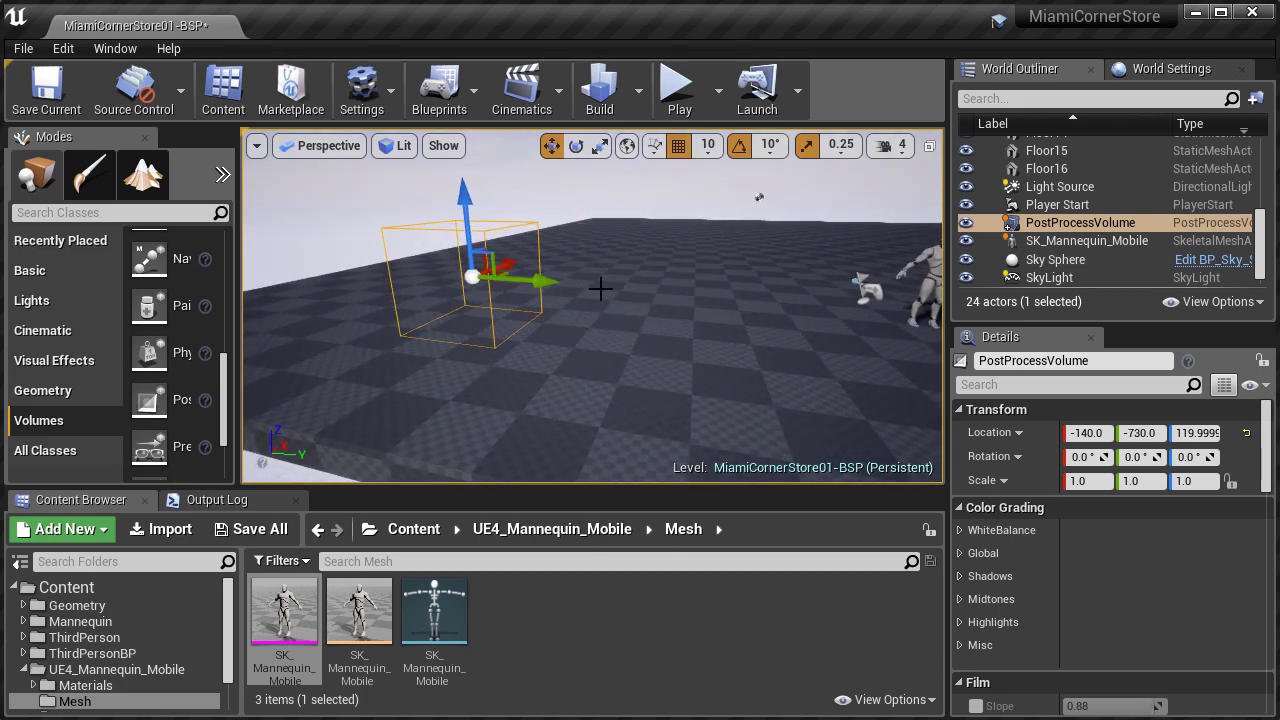
# - Open the Details 2 window for the post process volume, narrow it and expand the Exposure settings under Lens
pyautogui.click(115, 48)
pyautogui.moveTo(221, 84)
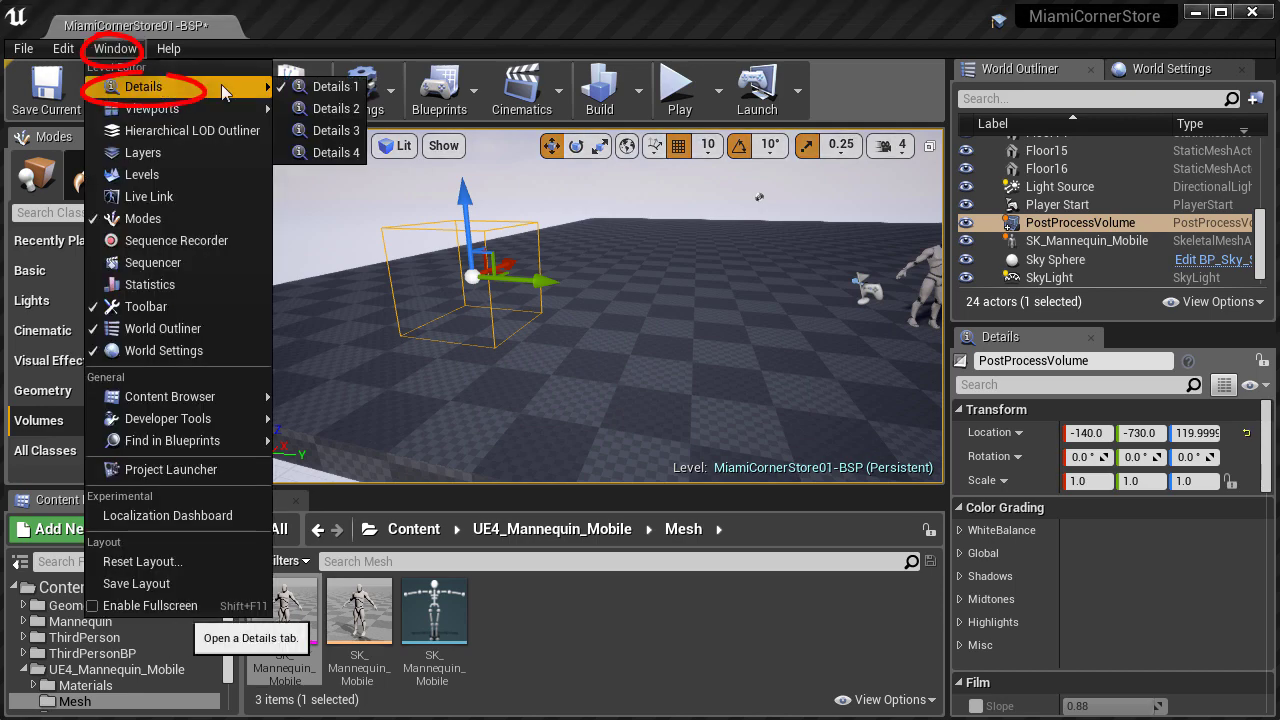
pyautogui.click(340, 110)
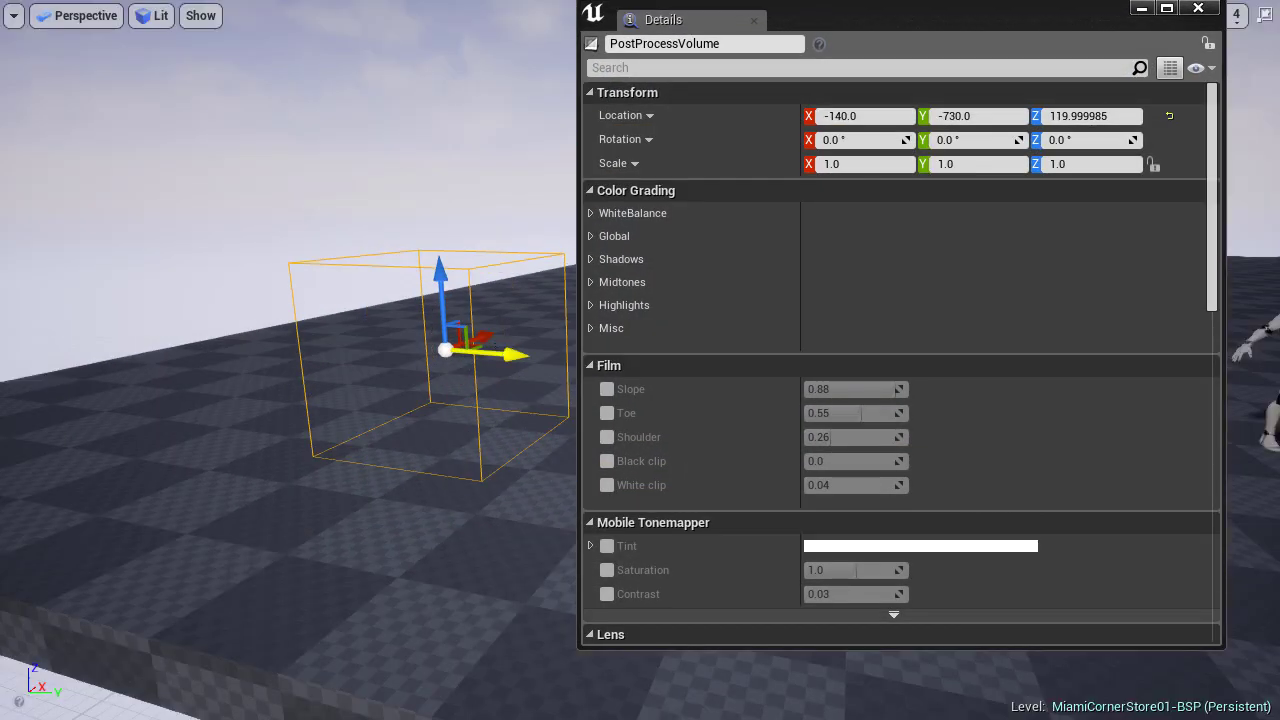
pyautogui.moveTo(579, 180); pyautogui.dragTo(664, 180)
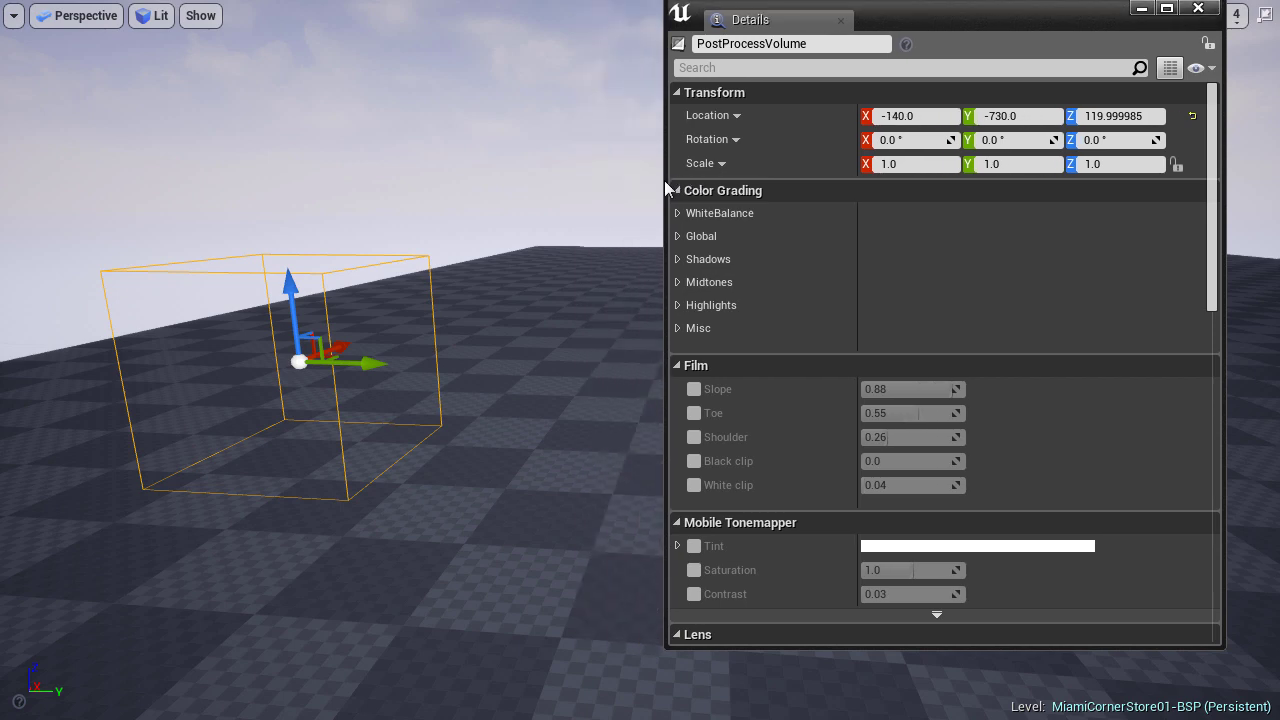
pyautogui.scroll(-7, 1200, 280)
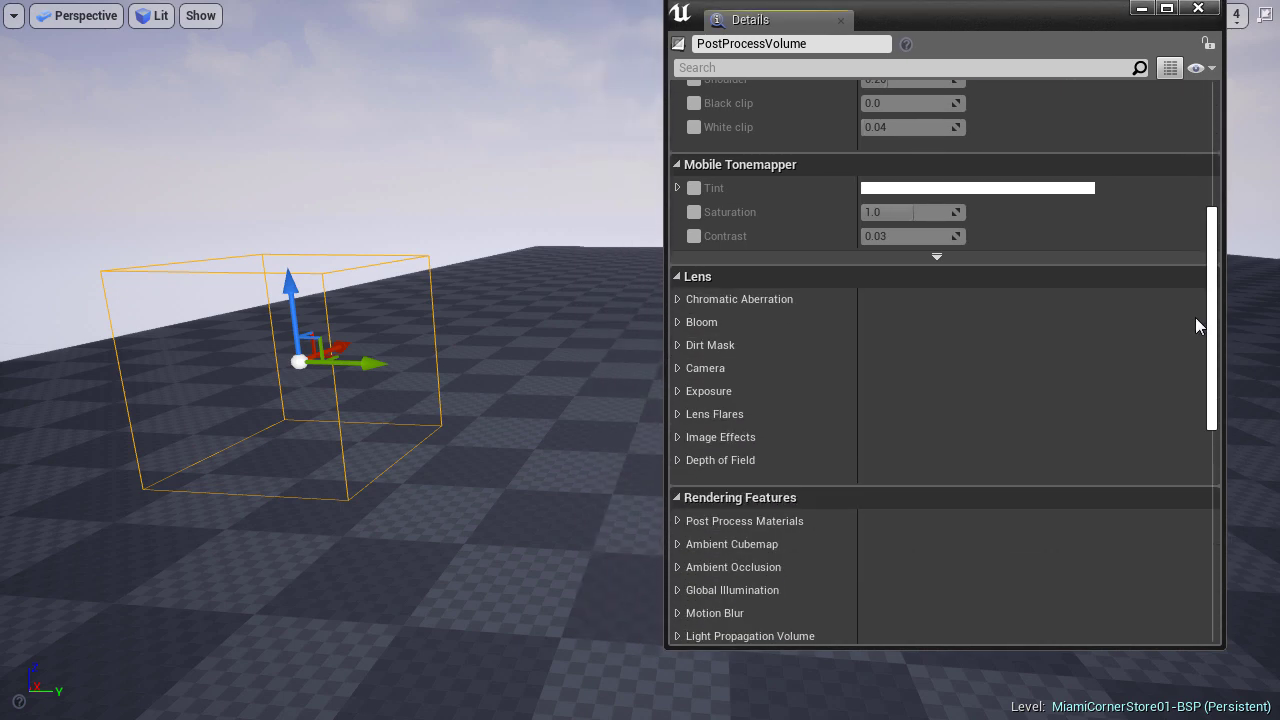
pyautogui.click(708, 366)
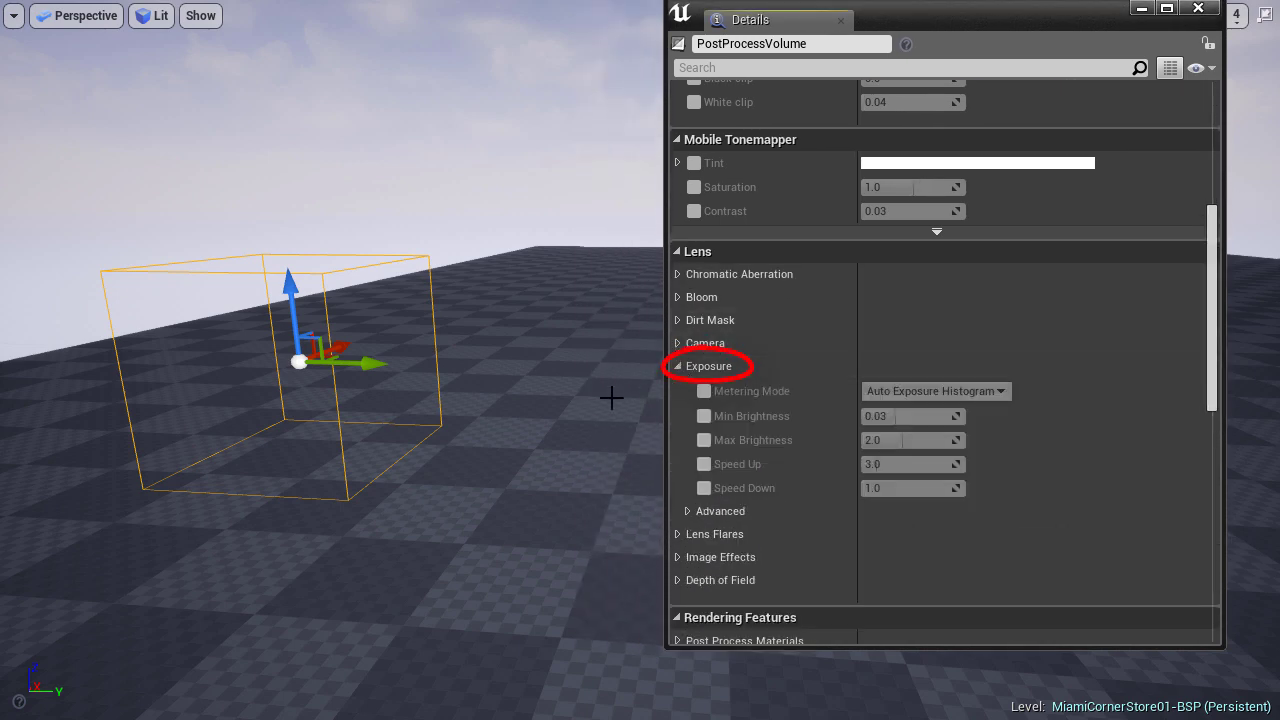
# - Enable Min Brightness and Max Brightness in the post process volume's Exposure settings and set both to 1.0
pyautogui.click(704, 416)
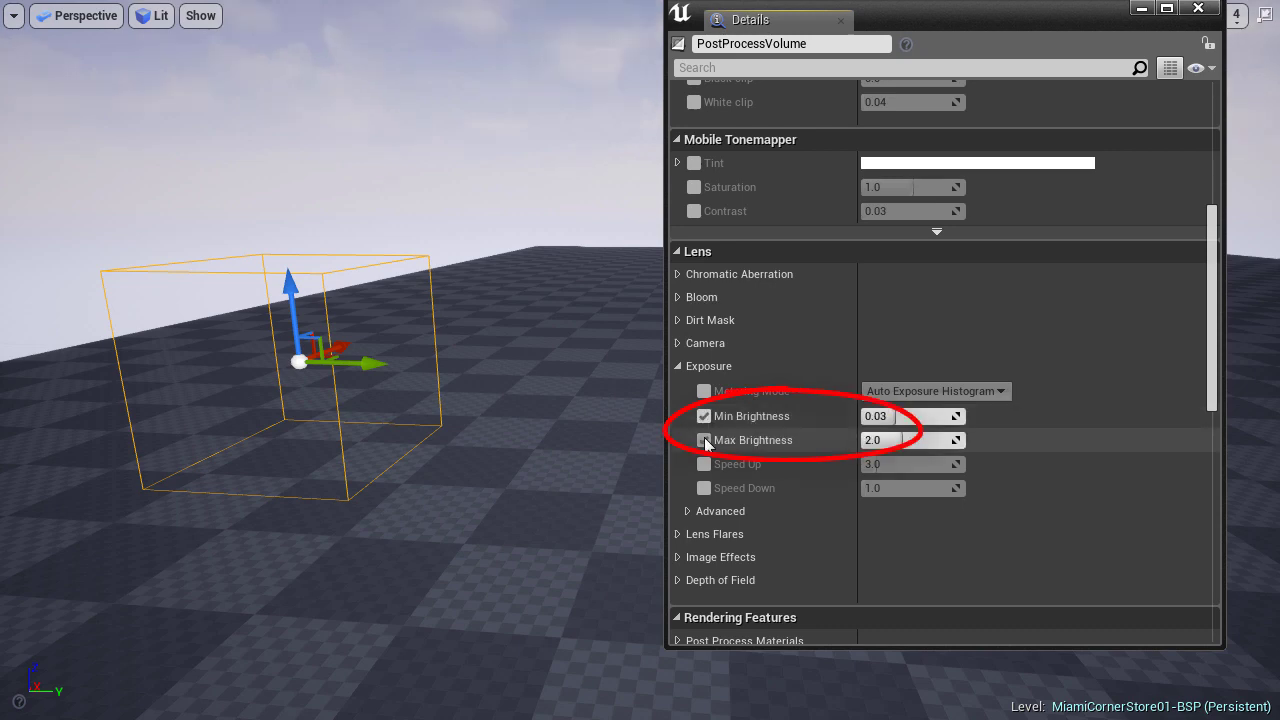
pyautogui.click(704, 440)
pyautogui.click(885, 416)
pyautogui.write('1')
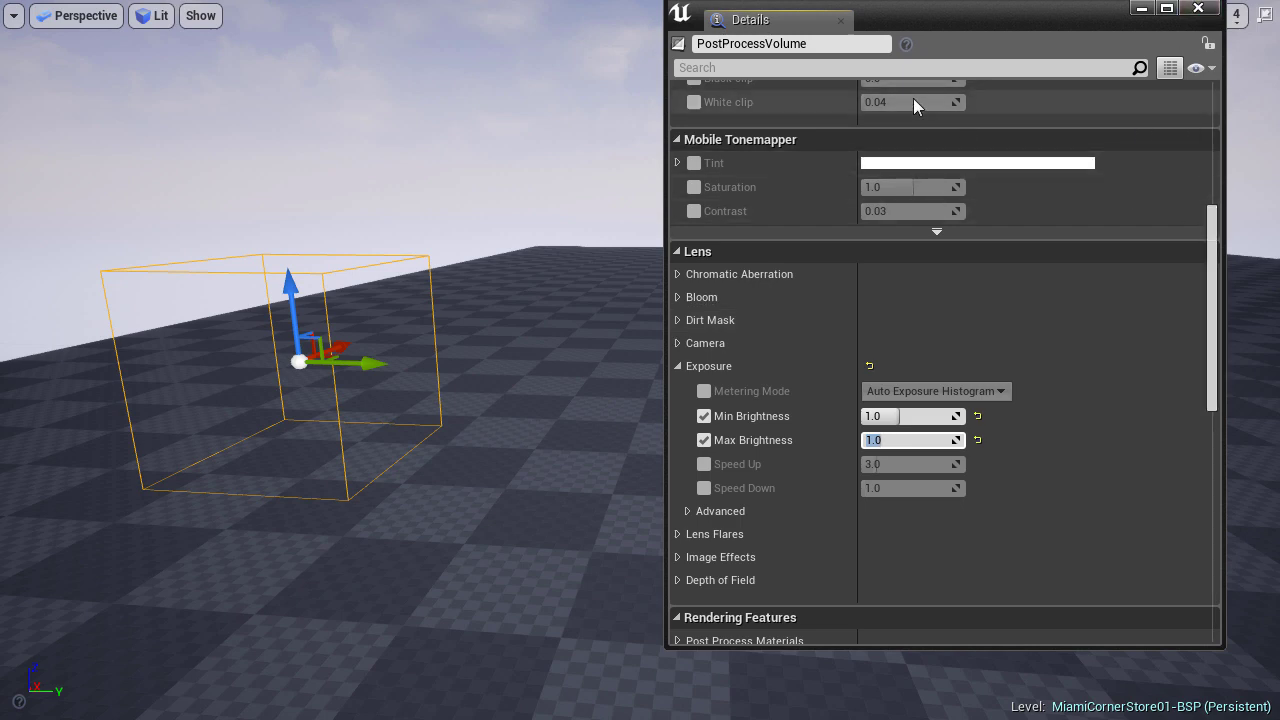
# - Find the unbound setting, enable Infinite Extent for the post process volume, and close its separate Details window and full screen
pyautogui.click(899, 67)
pyautogui.write('unbou')
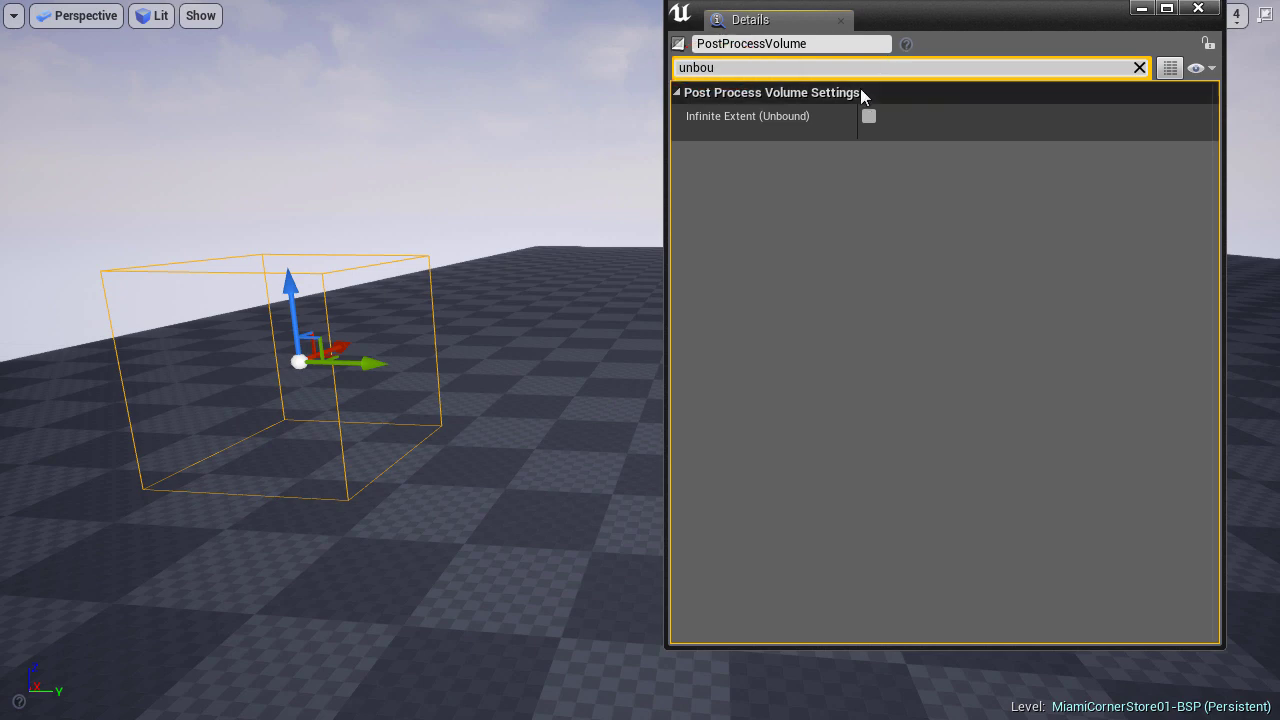
pyautogui.click(868, 116)
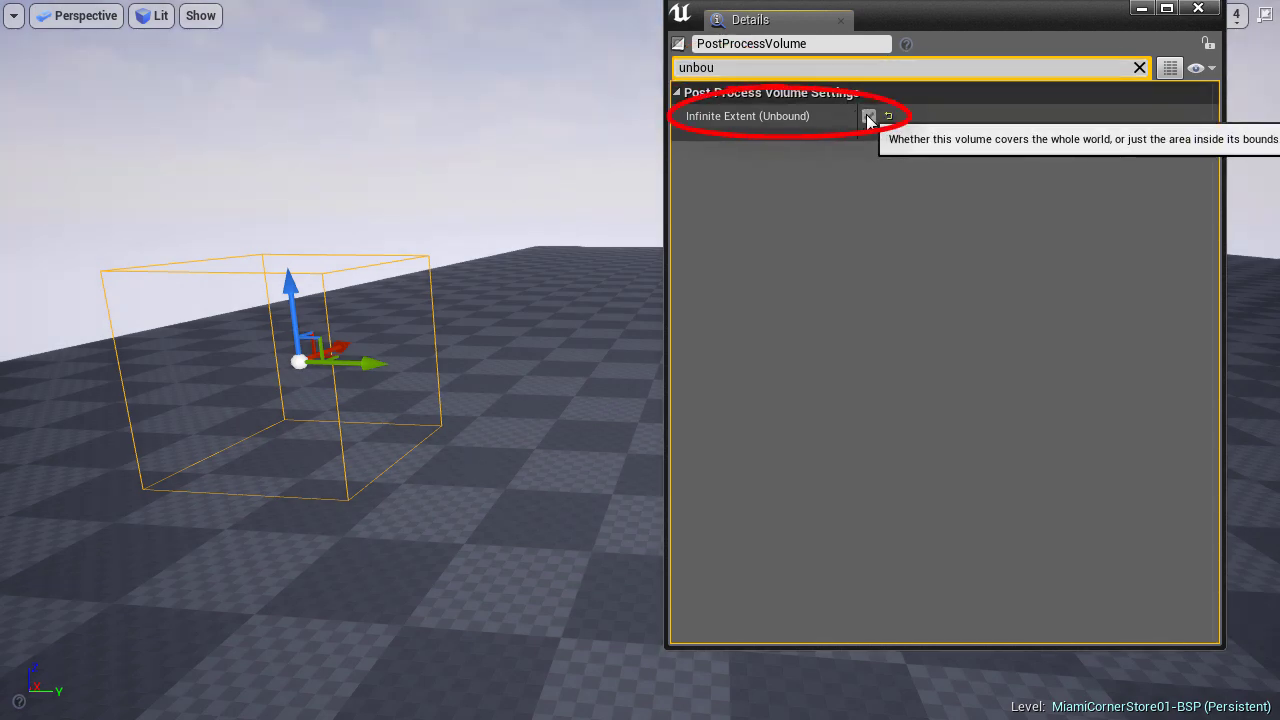
pyautogui.click(1197, 9)
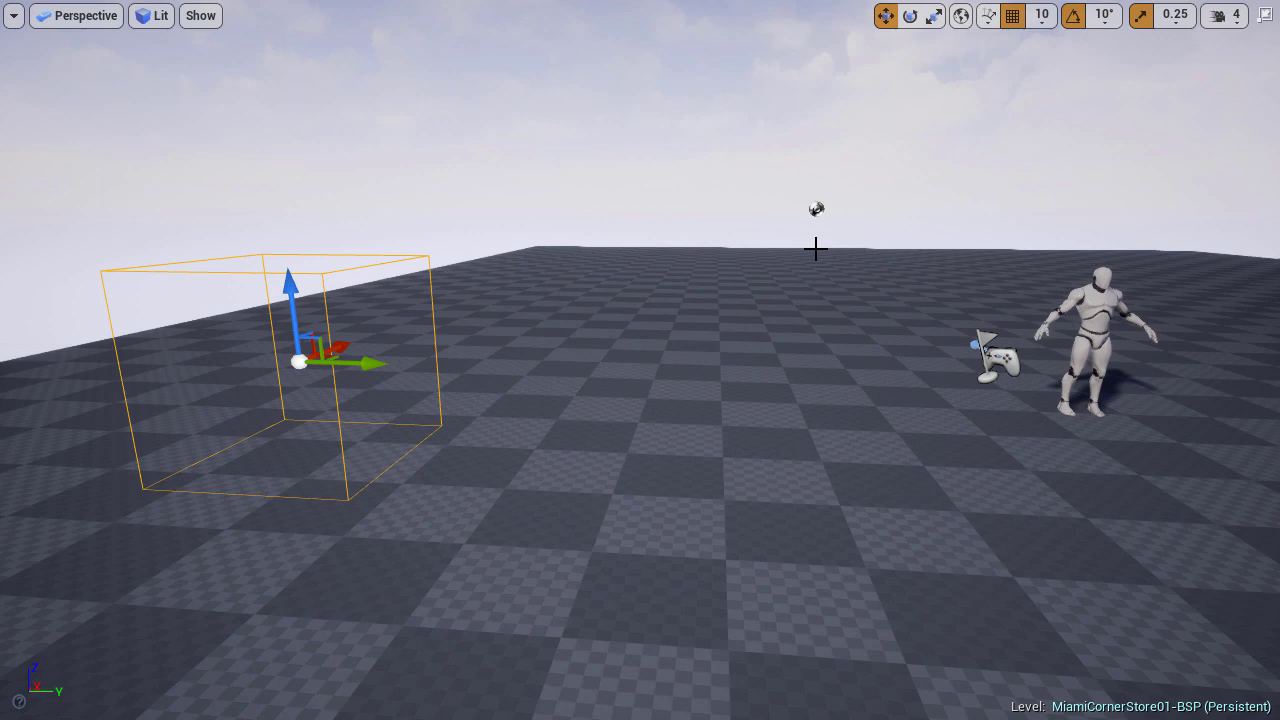
pyautogui.press('F11')
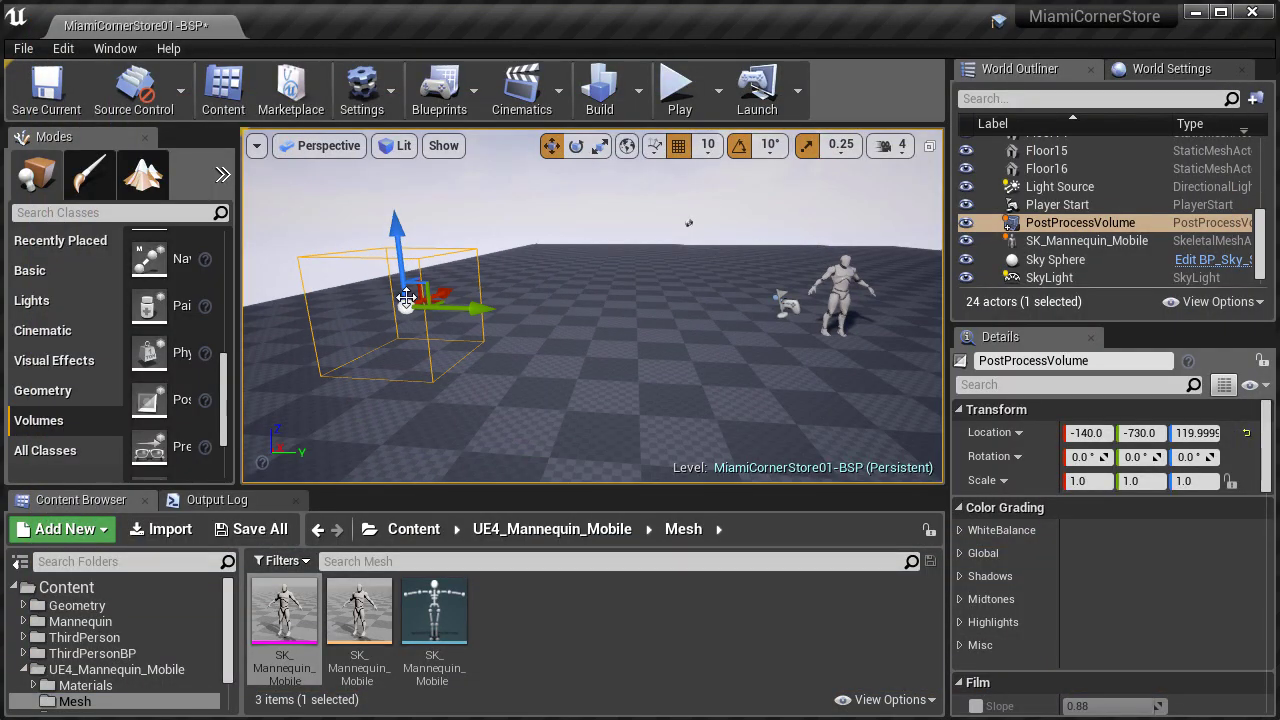
# - Place a Lightmass Importance Volume between the post process volume and the player start at location 0, -370, 120
pyautogui.moveTo(239, 318); pyautogui.dragTo(362, 318)
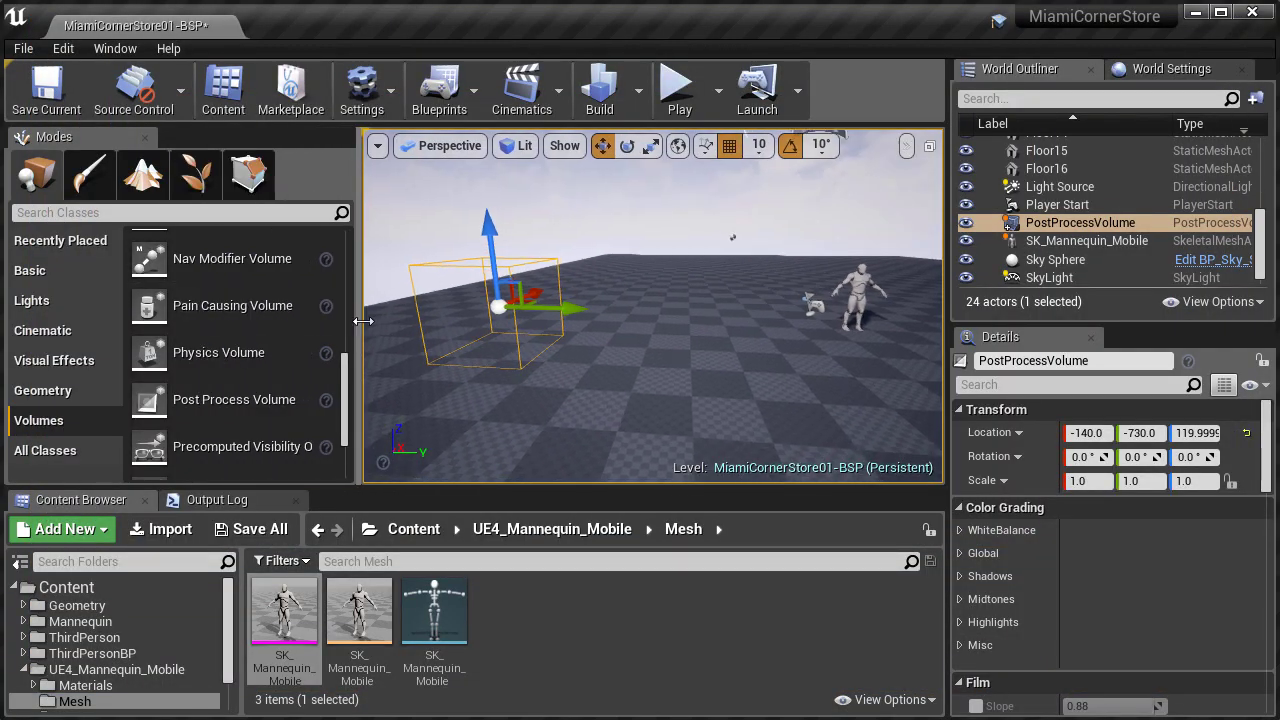
pyautogui.scroll(4, 252, 440)
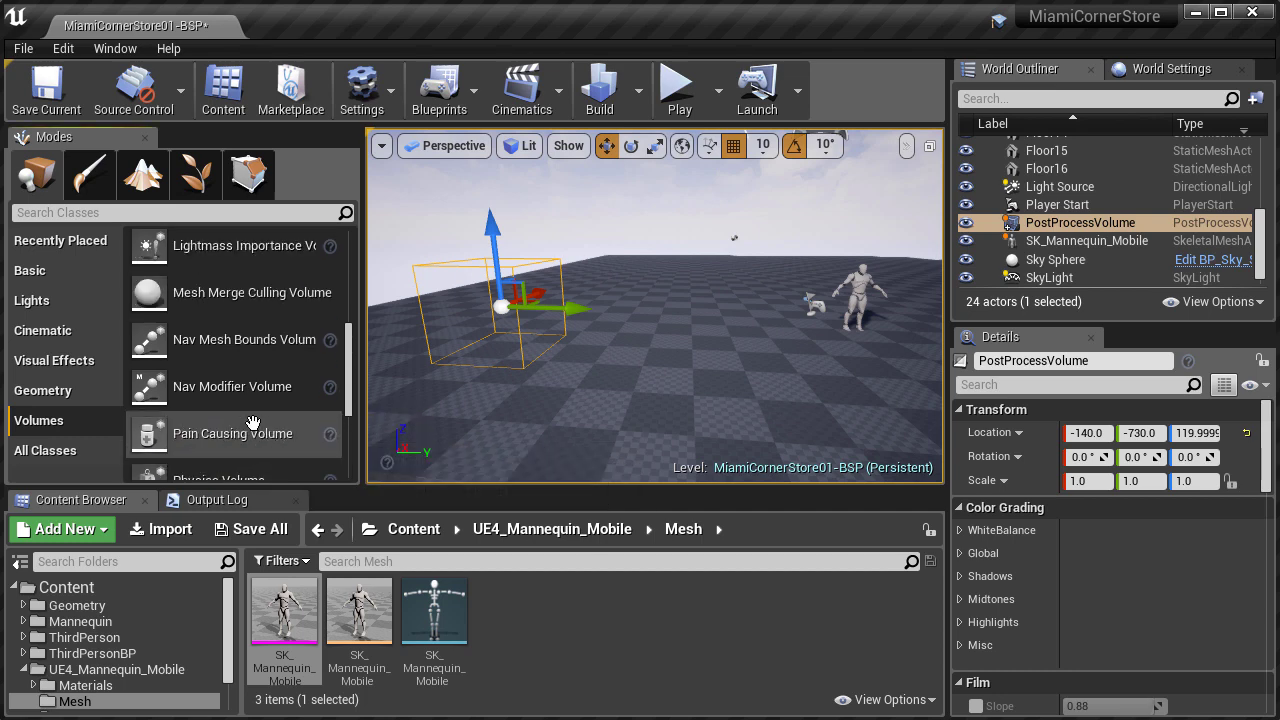
pyautogui.scroll(1, 255, 416)
pyautogui.moveTo(247, 374); pyautogui.dragTo(666, 332)
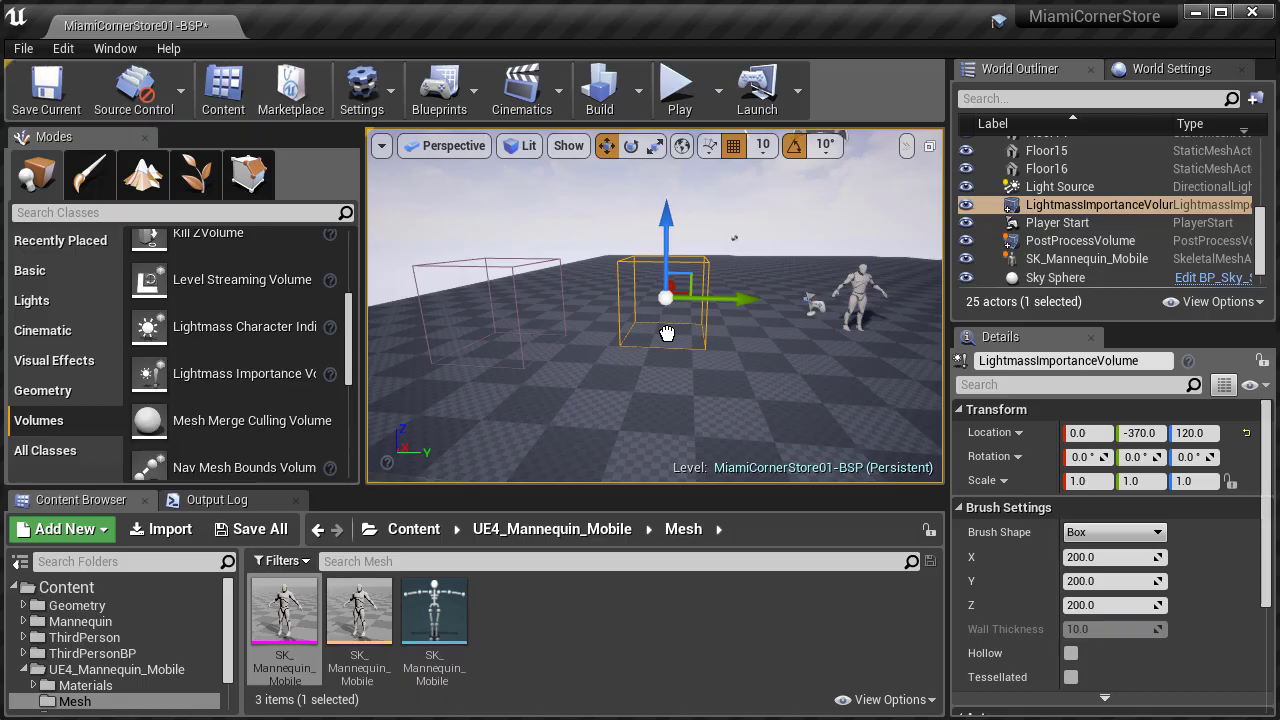
# - Move the lightmass importance volume along positive Y to Y -120, next to the player start
pyautogui.press('F11')
pyautogui.moveTo(805, 371); pyautogui.dragTo(777, 366, button='right')
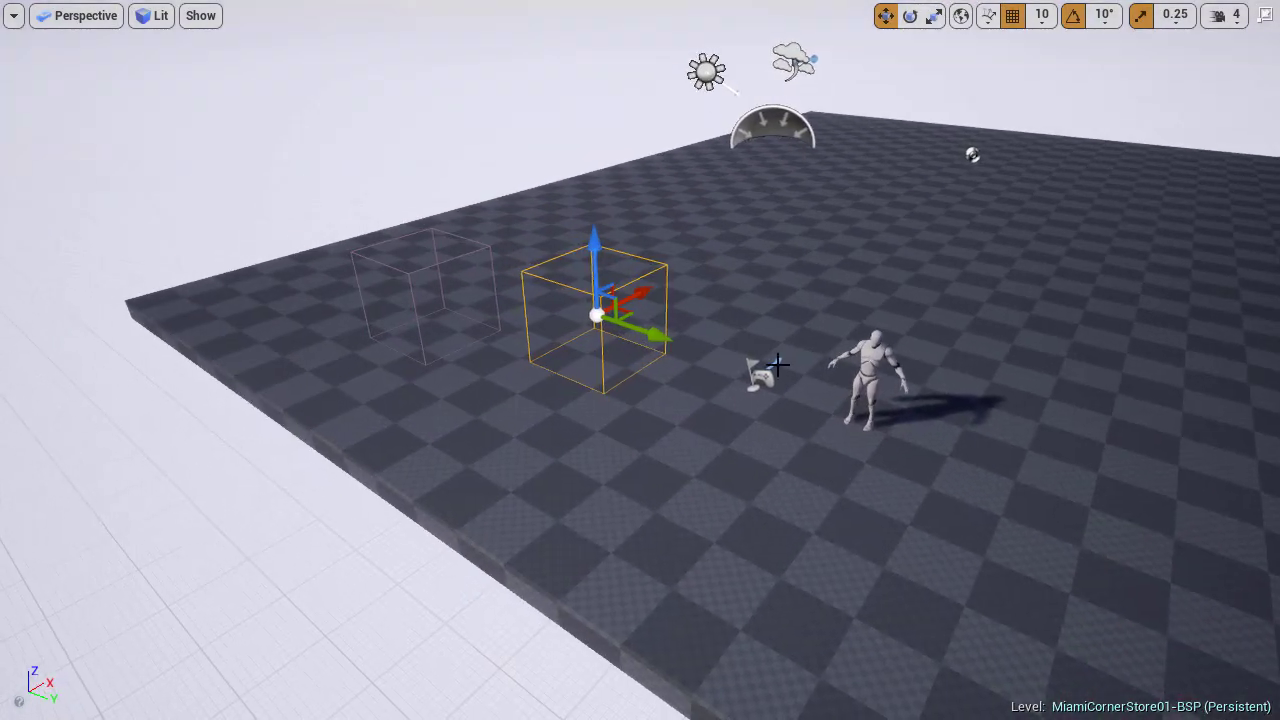
pyautogui.moveTo(652, 335); pyautogui.dragTo(759, 370)
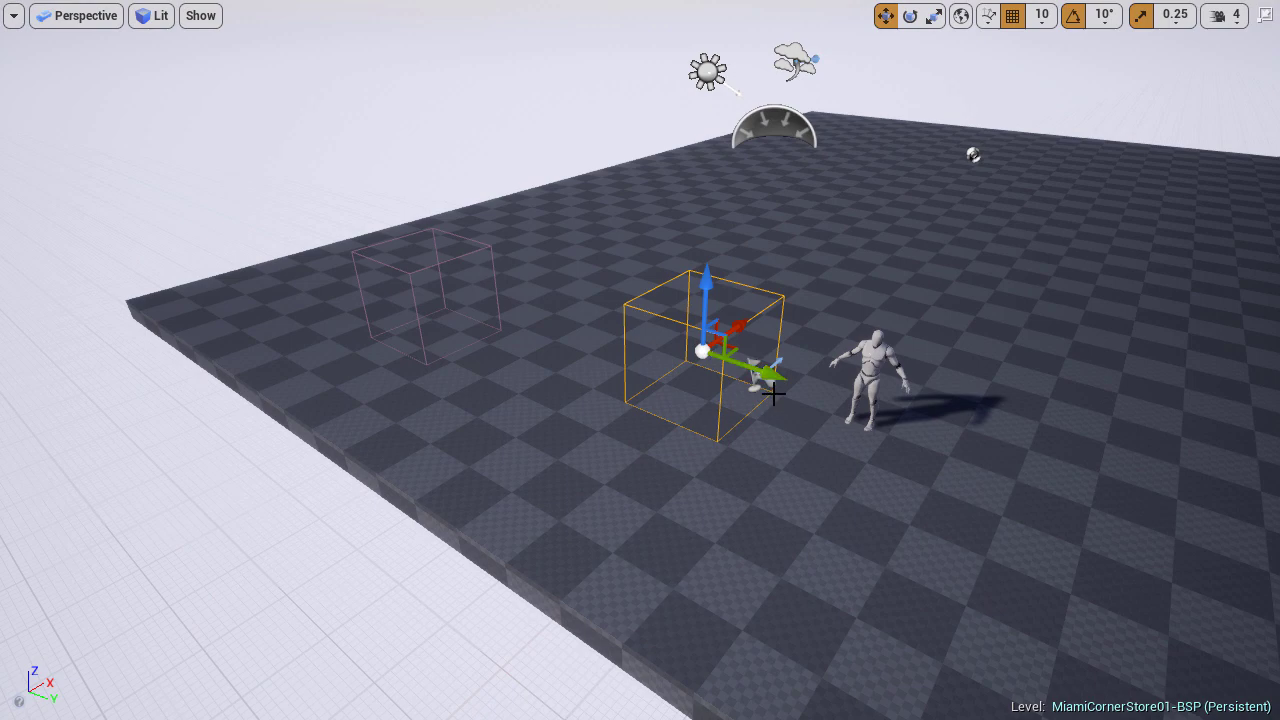
pyautogui.press('F11')
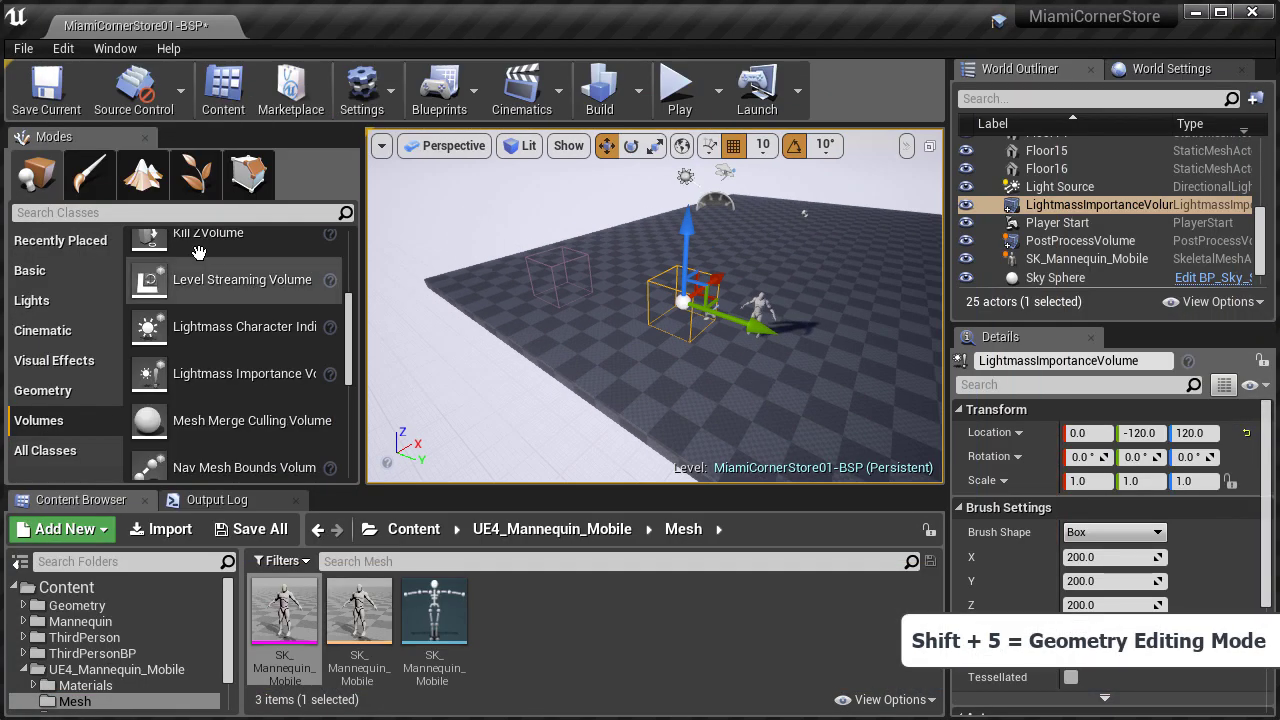
# - Switch to Geometry Editing and extend the lightmass importance volume's negative X face to the near edge of the floor
pyautogui.click(249, 174)
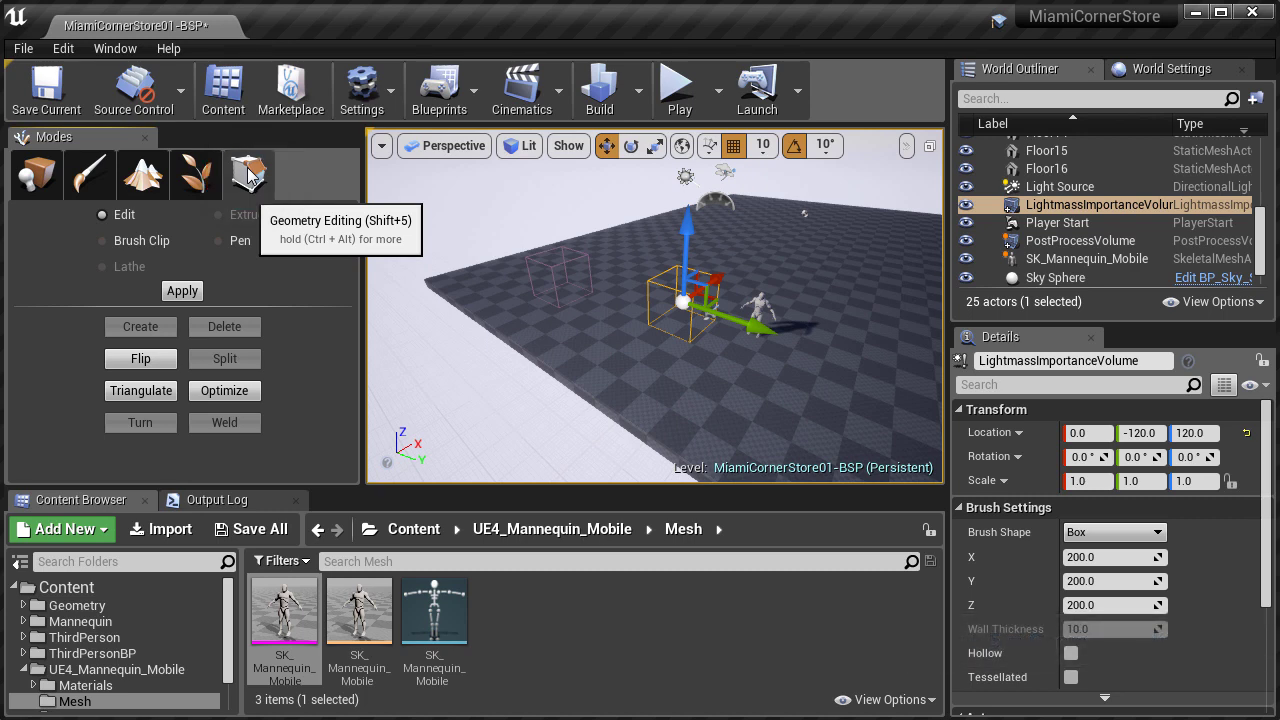
pyautogui.click(660, 285)
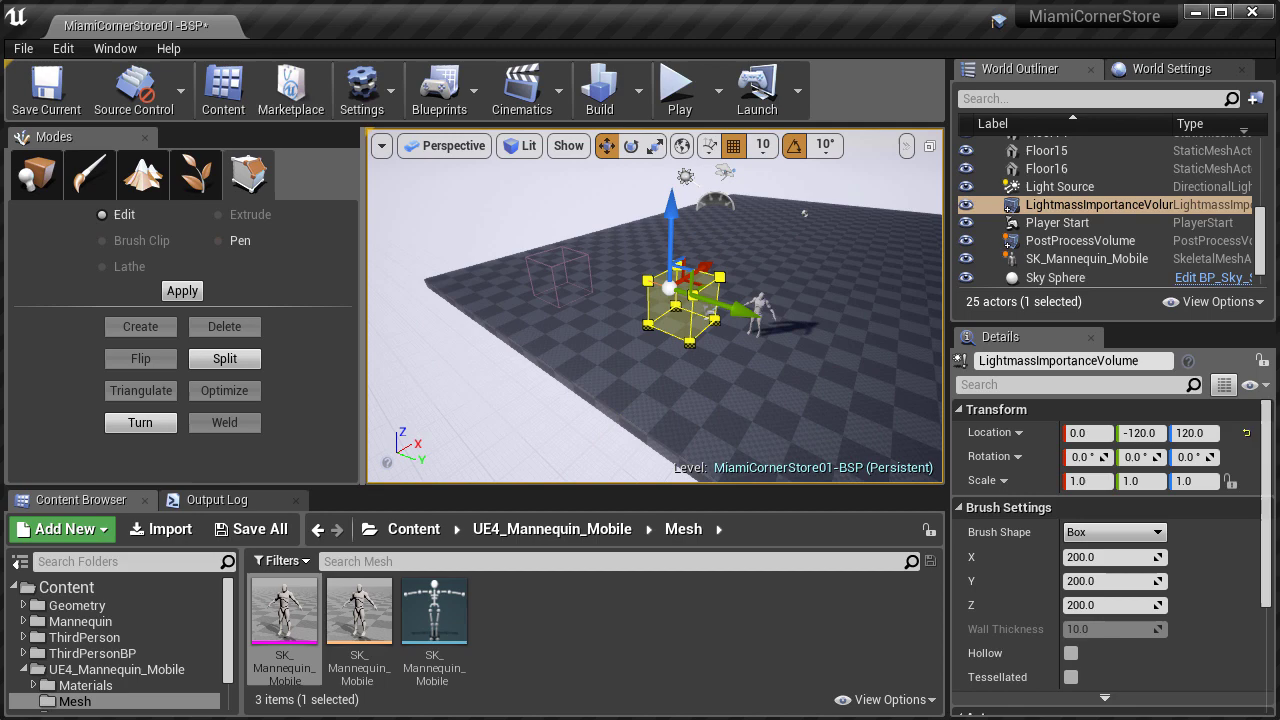
pyautogui.click(657, 304)
pyautogui.press('F11')
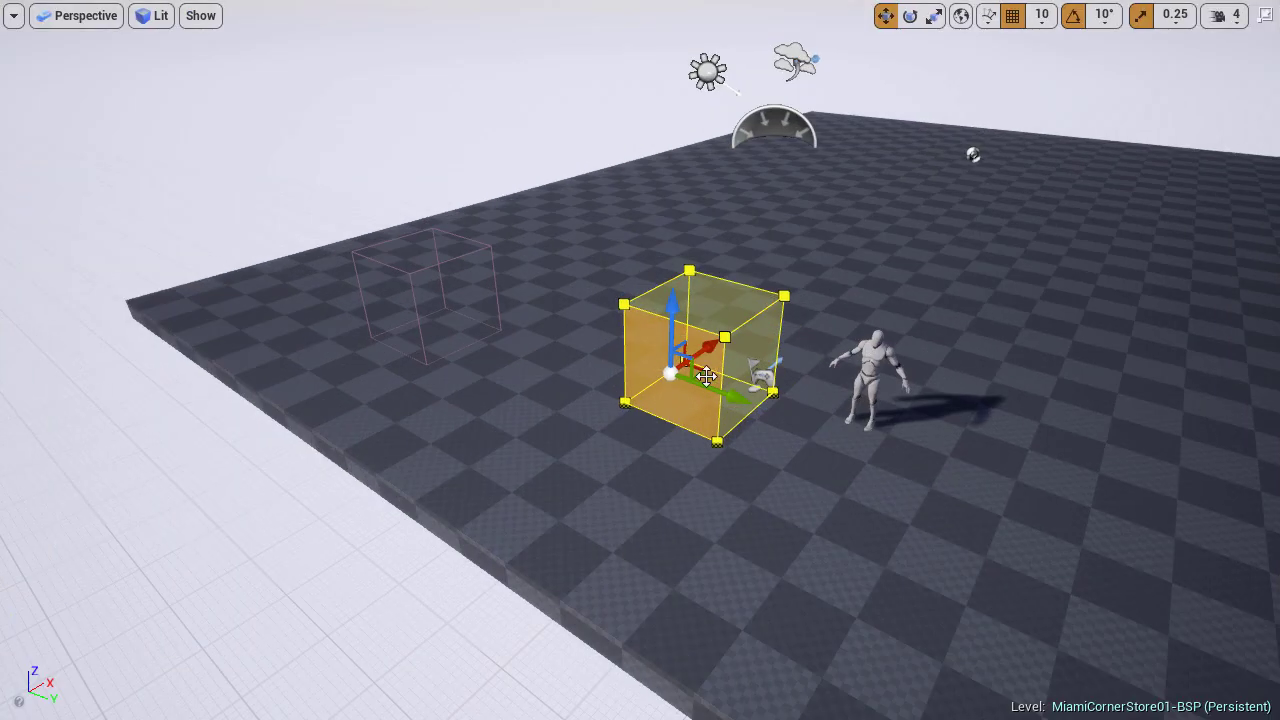
pyautogui.moveTo(716, 347); pyautogui.dragTo(620, 421)
# - Extend the lightmass importance volume's positive Y face towards the floor's edge on that side
pyautogui.click(624, 430)
pyautogui.moveTo(624, 430); pyautogui.dragTo(770, 448, button='right')
pyautogui.moveTo(723, 369); pyautogui.dragTo(1279, 343)
# - Extend the lightmass importance volume's negative Y face to near the opposite edge of the floor
pyautogui.moveTo(1279, 343)
pyautogui.mouseDown(button='right')
pyautogui.moveTo(1245, 352)
pyautogui.moveTo(831, 320)
pyautogui.mouseUp(button='right')
pyautogui.click(818, 335)
pyautogui.moveTo(797, 299); pyautogui.dragTo(383, 434)
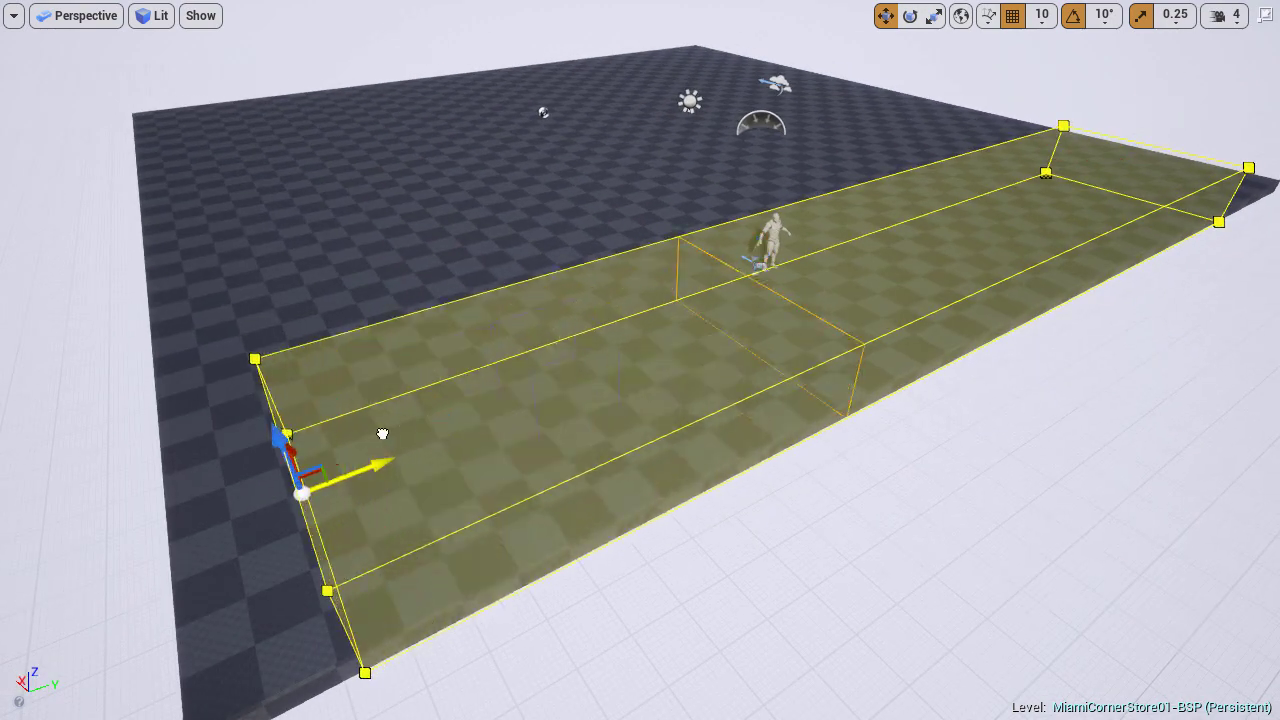
# - Extend the lightmass importance volume's positive X face across the floor towards its far edge
pyautogui.moveTo(383, 434); pyautogui.dragTo(574, 397, button='right')
pyautogui.click(708, 297)
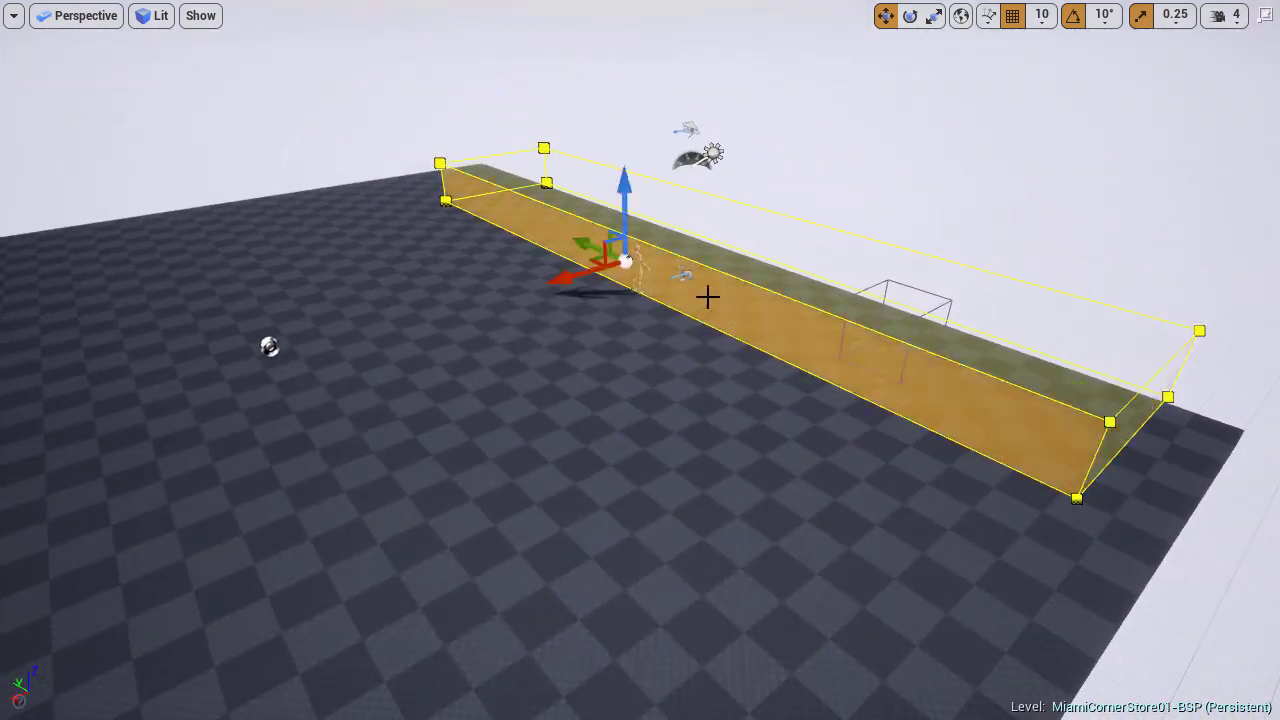
pyautogui.moveTo(572, 277); pyautogui.dragTo(77, 398)
pyautogui.moveTo(76, 398); pyautogui.dragTo(620, 258, button='right')
pyautogui.moveTo(620, 258); pyautogui.dragTo(375, 268)
pyautogui.moveTo(375, 268); pyautogui.dragTo(60, 312, button='right')
pyautogui.moveTo(700, 280); pyautogui.dragTo(754, 300, button='right')
# - Raise the top face of the lightmass importance volume well above the mannequin and the light actors
pyautogui.click(758, 300)
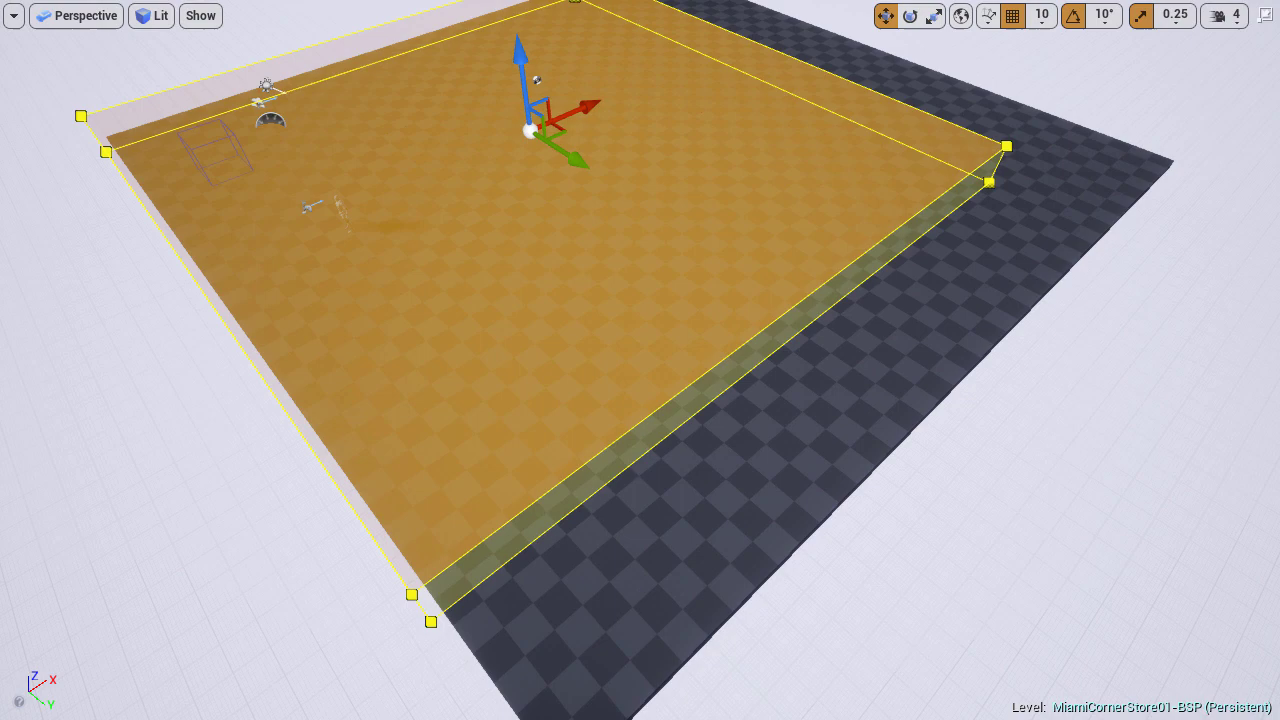
pyautogui.scroll(6, 677, 86)
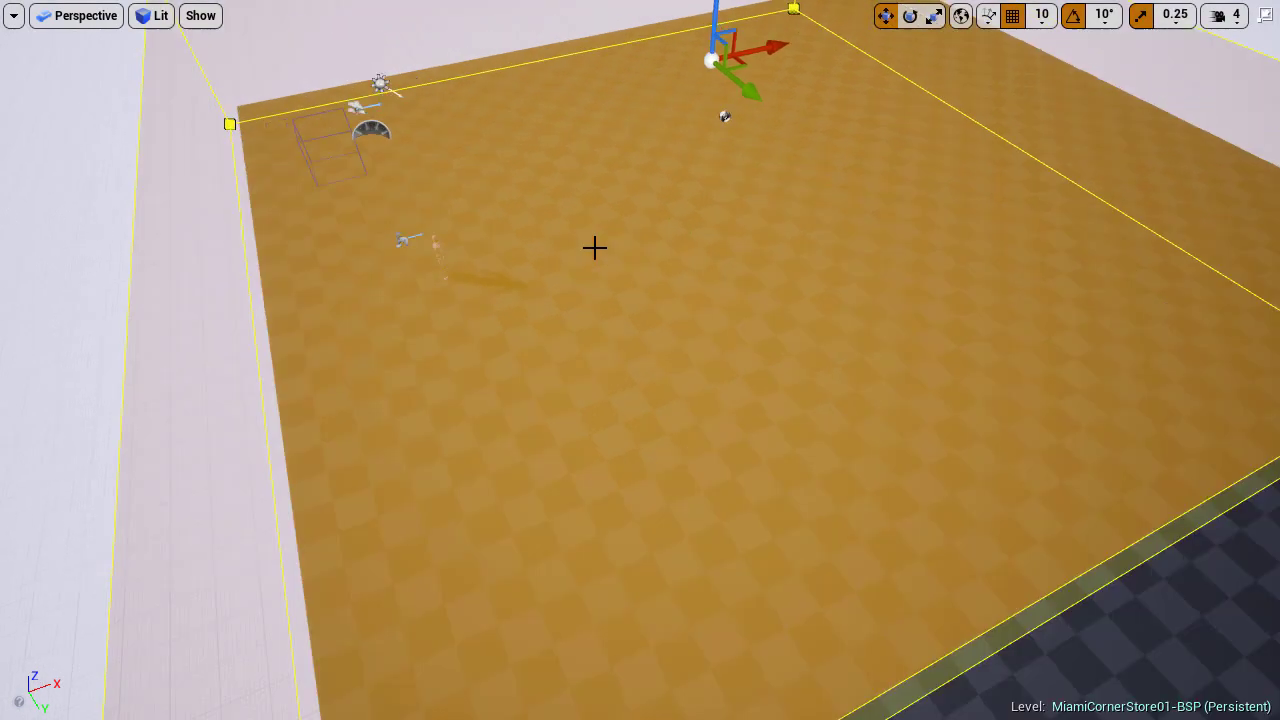
pyautogui.moveTo(594, 247); pyautogui.dragTo(618, 180, button='right')
pyautogui.press('s')
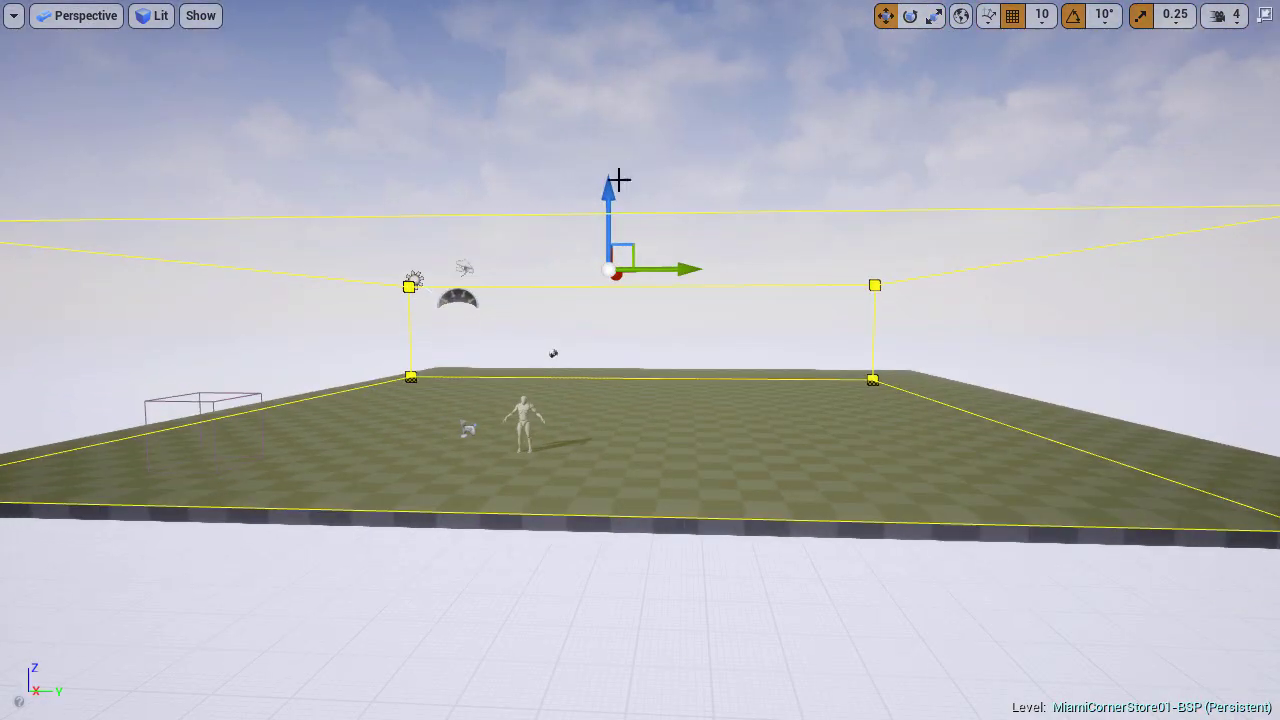
pyautogui.moveTo(614, 184); pyautogui.dragTo(620, 137)
# - Undo the last unwanted edit and lower the bottom face of the lightmass importance volume to just beneath the floor
pyautogui.moveTo(705, 172); pyautogui.dragTo(705, 172, button='right')
pyautogui.press('q')
pyautogui.click(705, 172)
pyautogui.moveTo(652, 233); pyautogui.dragTo(640, 290, button='right')
pyautogui.hotkey('ctrl', 'z')
pyautogui.press('w')
pyautogui.press('e')
pyautogui.moveTo(719, 459); pyautogui.dragTo(719, 459, button='right')
pyautogui.click(838, 294)
pyautogui.moveTo(838, 294); pyautogui.dragTo(838, 294, button='right')
pyautogui.press('s')
pyautogui.moveTo(658, 290); pyautogui.dragTo(660, 318)
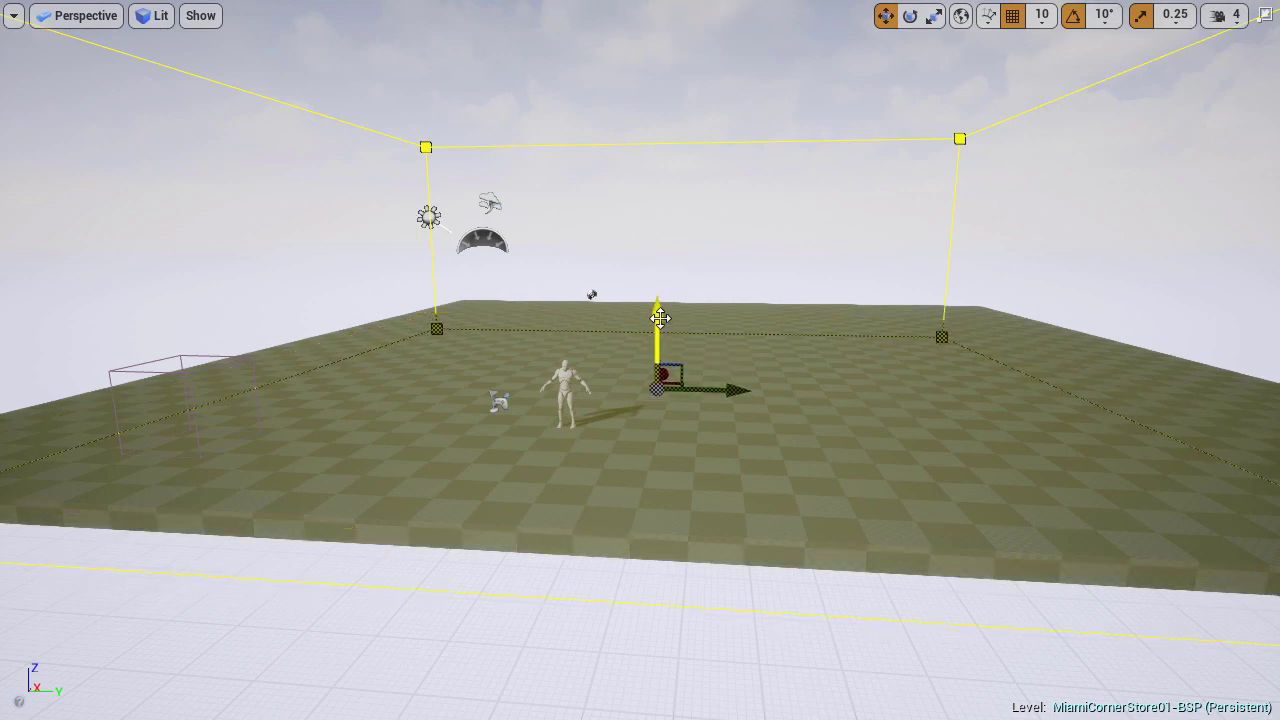
# - Exit full screen, switch from Geometry Editing to Place mode with a narrower Modes panel, and save all levels
pyautogui.press('F11')
pyautogui.click(37, 174)
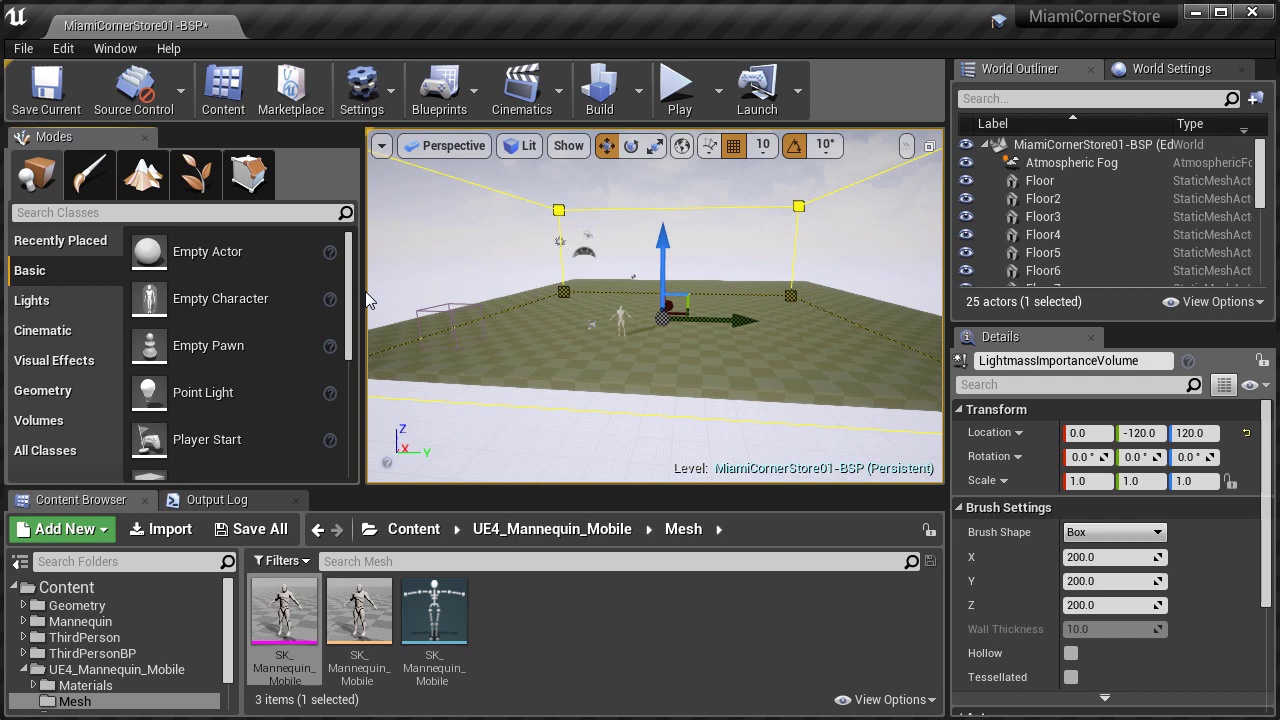
pyautogui.moveTo(368, 300); pyautogui.dragTo(234, 300)
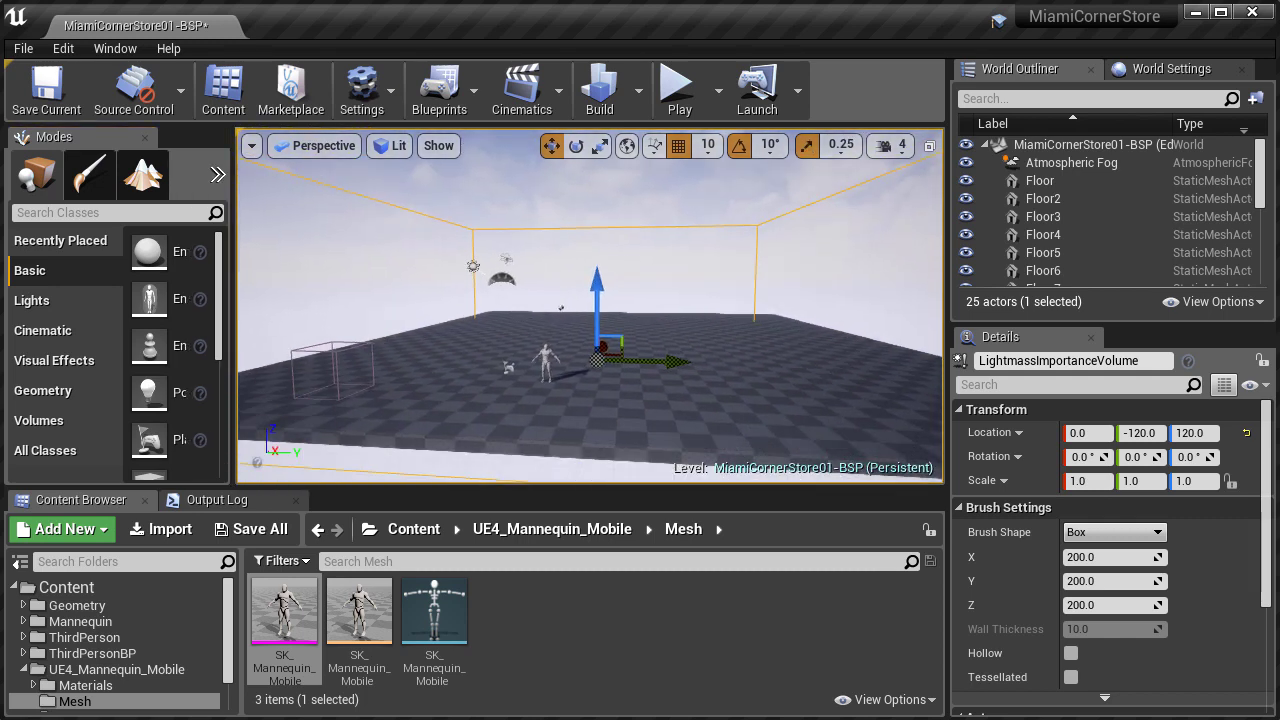
pyautogui.click(23, 48)
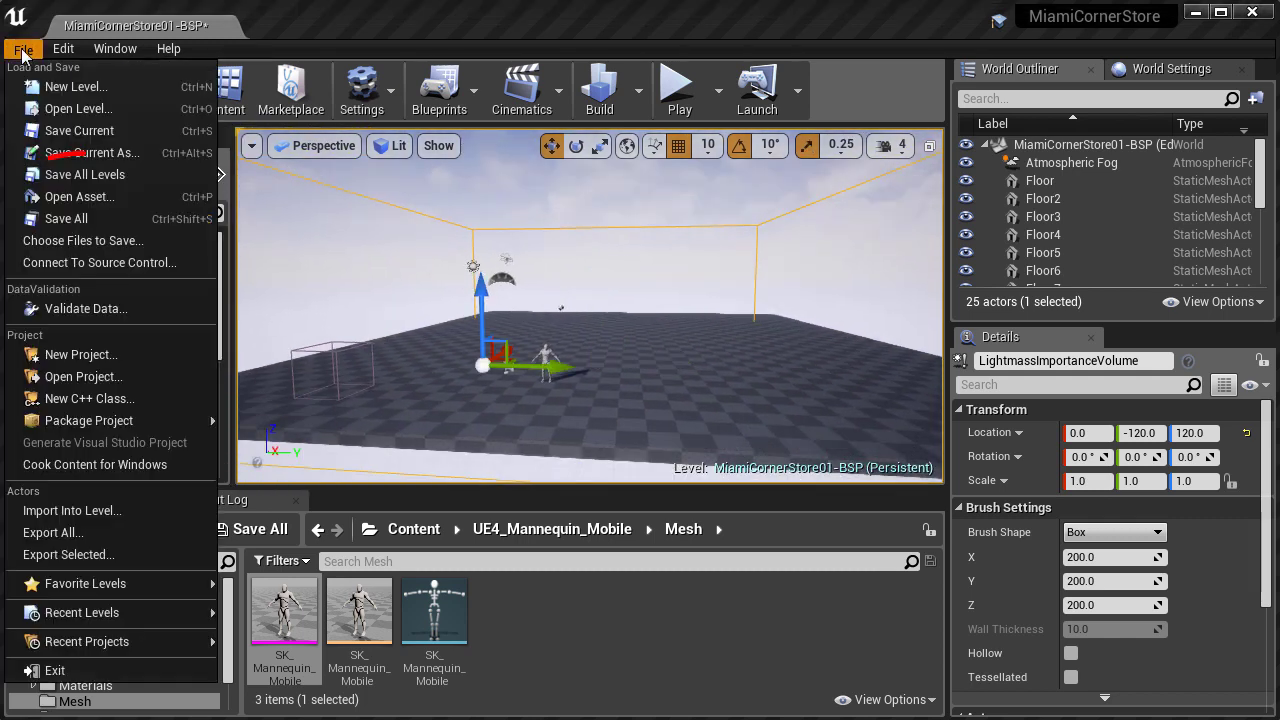
pyautogui.click(130, 180)
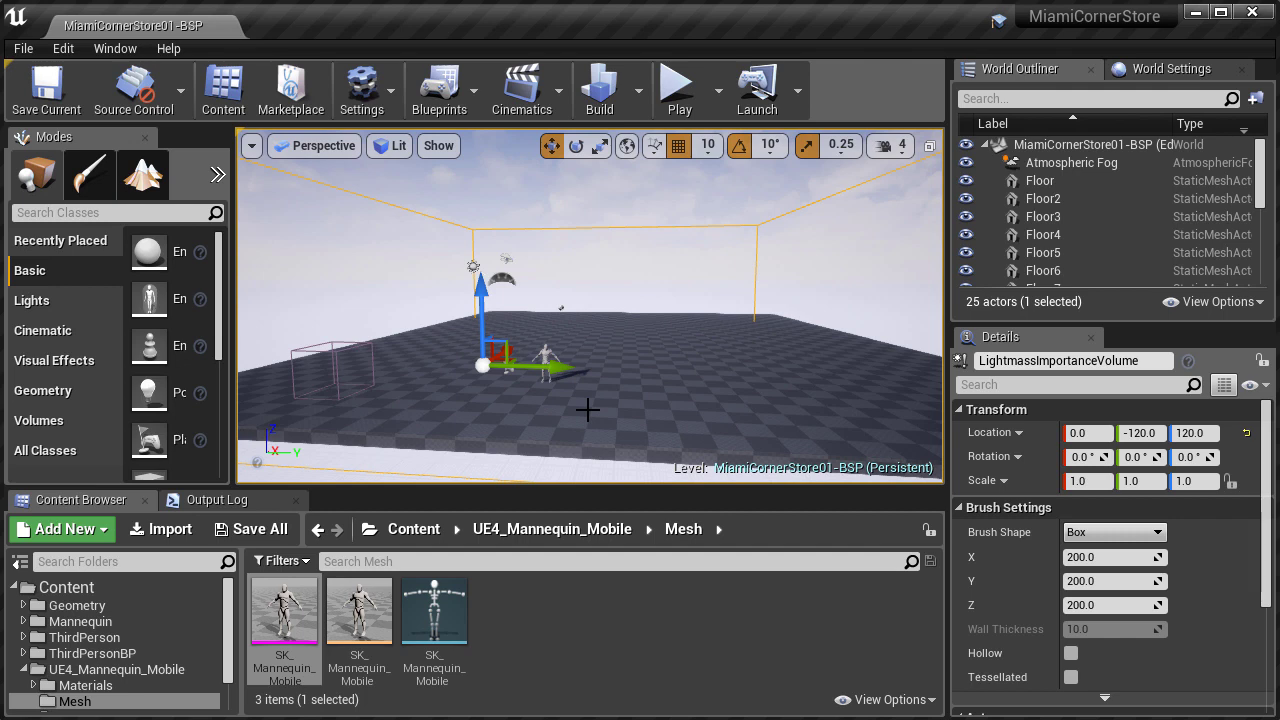